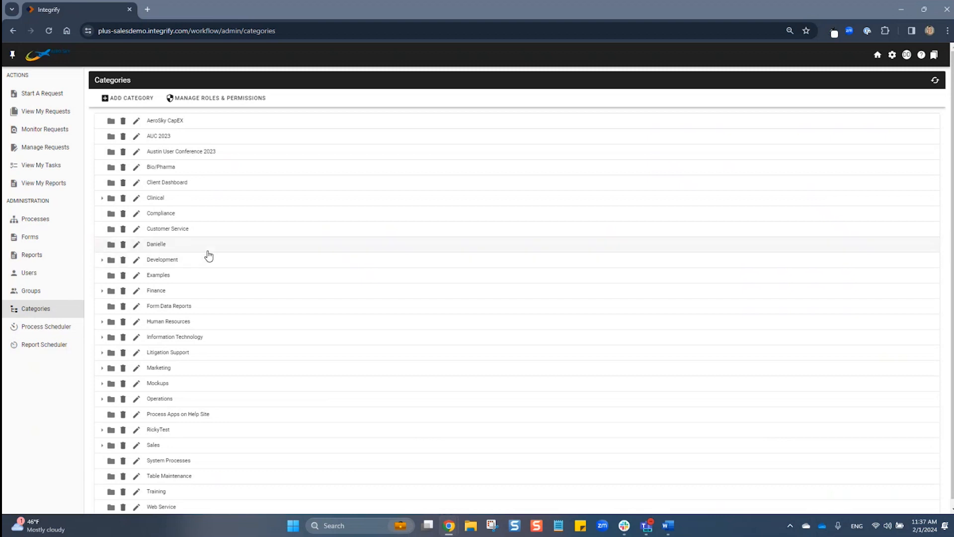
Step: Expand and collapse the Finance and Development categories to examine their subcategories
left_click(102, 292)
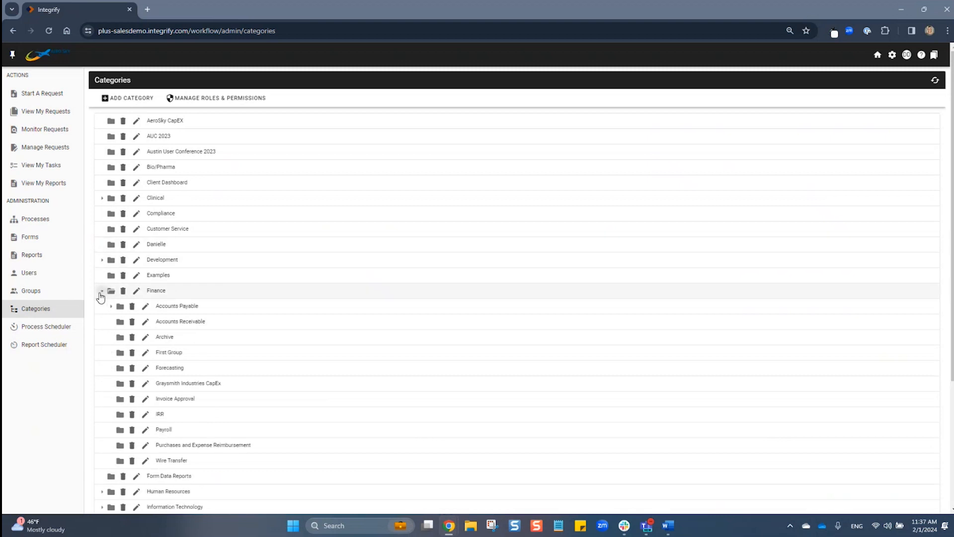
left_click(102, 292)
left_click(101, 260)
left_click(101, 263)
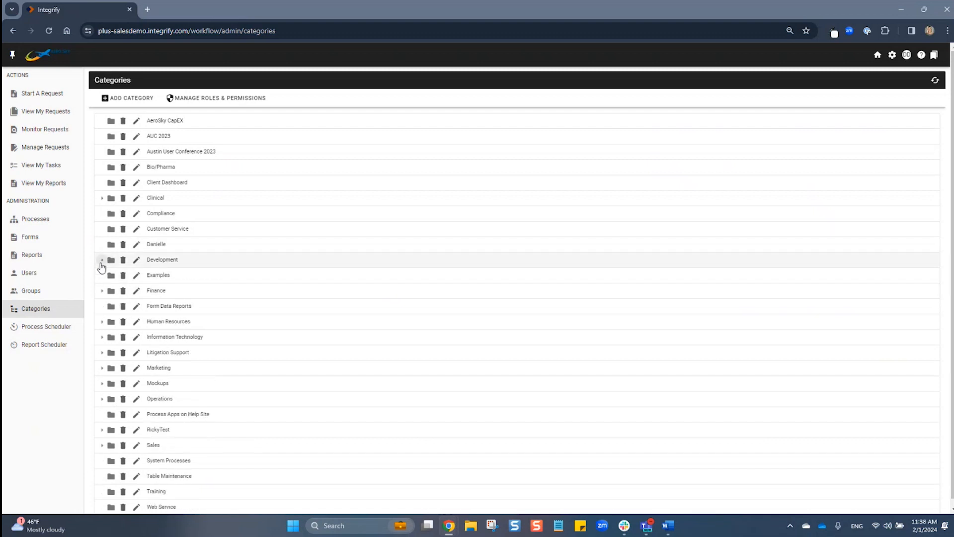
Step: Examine the fields for adding a category and the system-level category roles, leaving both without changes
left_click(136, 102)
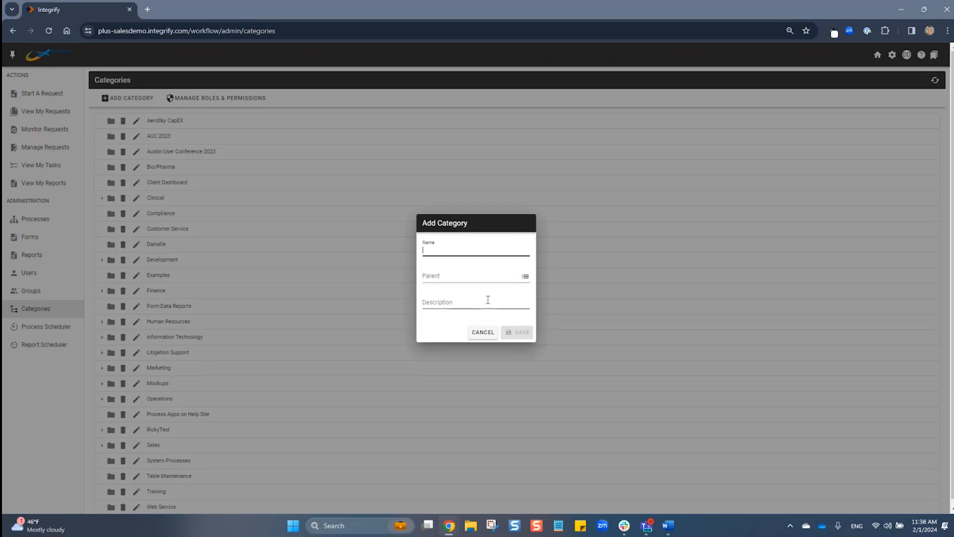
left_click(484, 335)
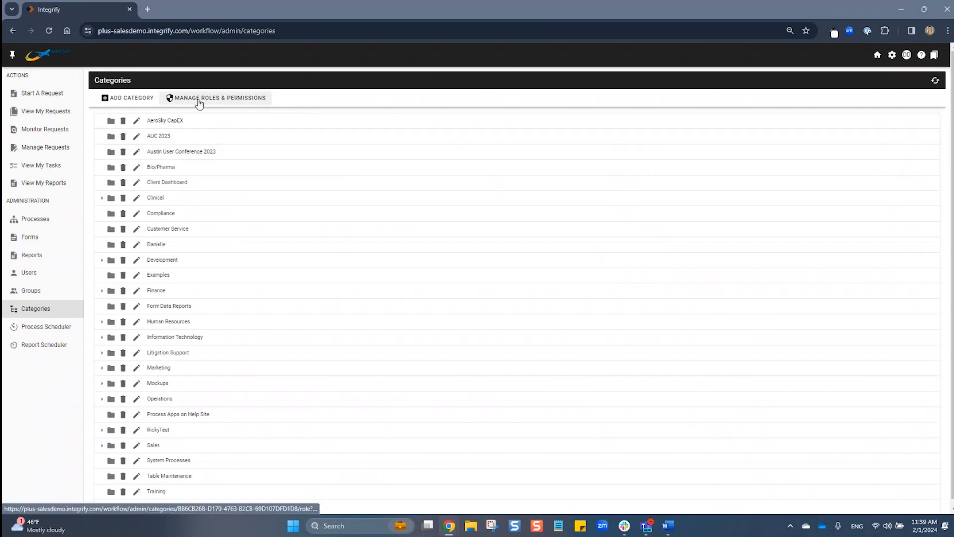
left_click(182, 102)
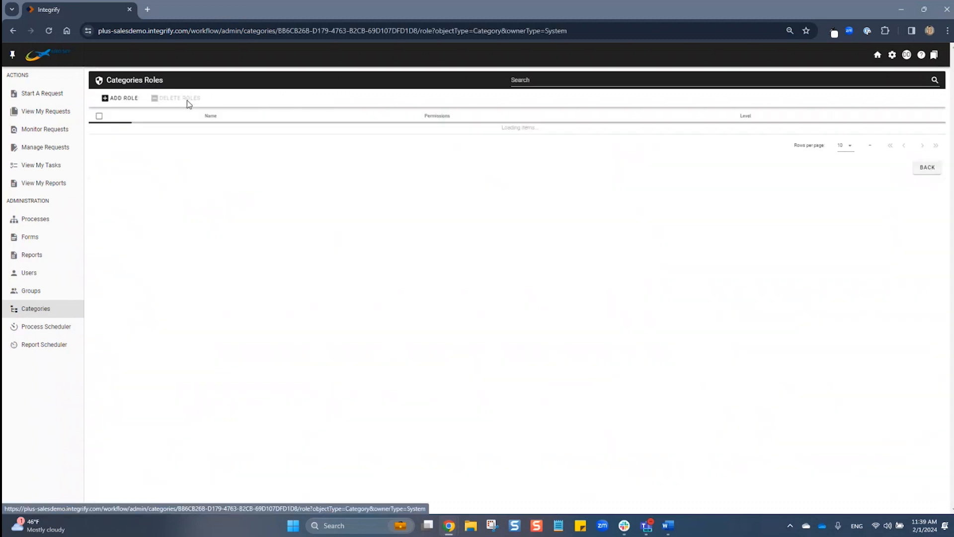
left_click(36, 306)
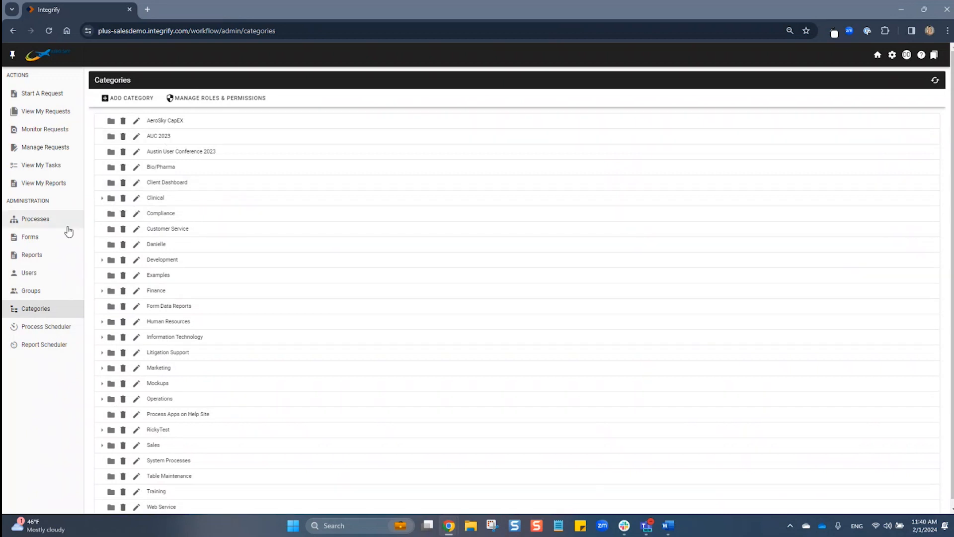
Step: Check the options for adding a process and browse the downloadable Process Apps on the Integrify help site
left_click(65, 227)
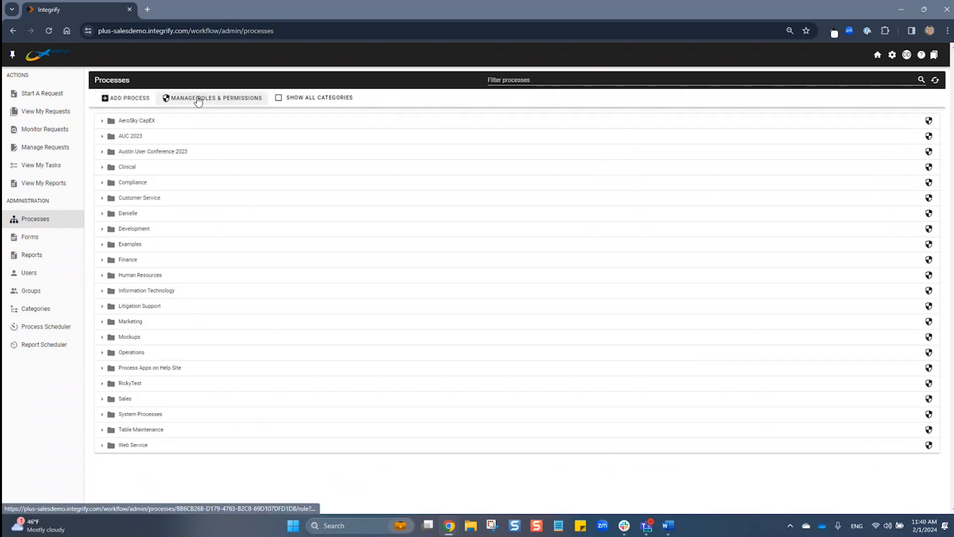
left_click(144, 102)
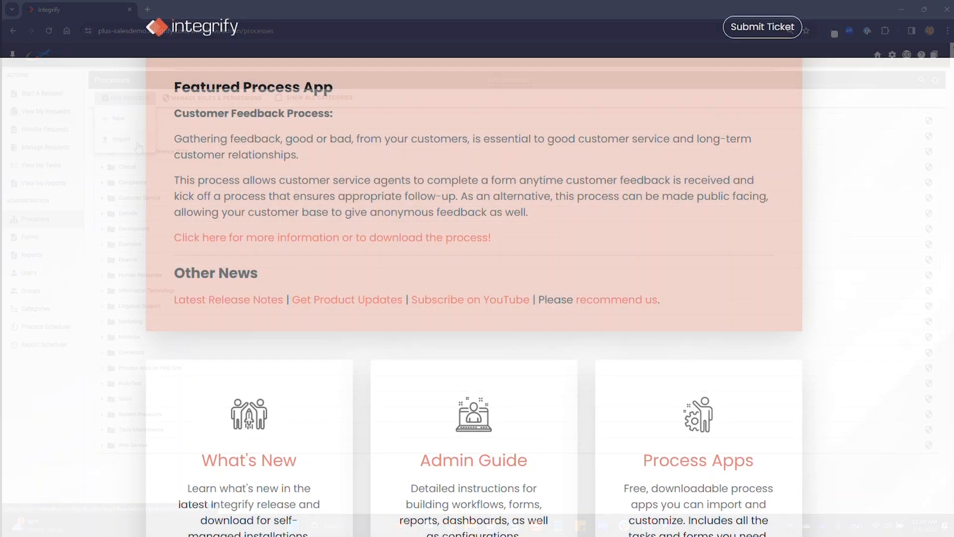
scroll(473, 298, "down", 4)
left_click(713, 388)
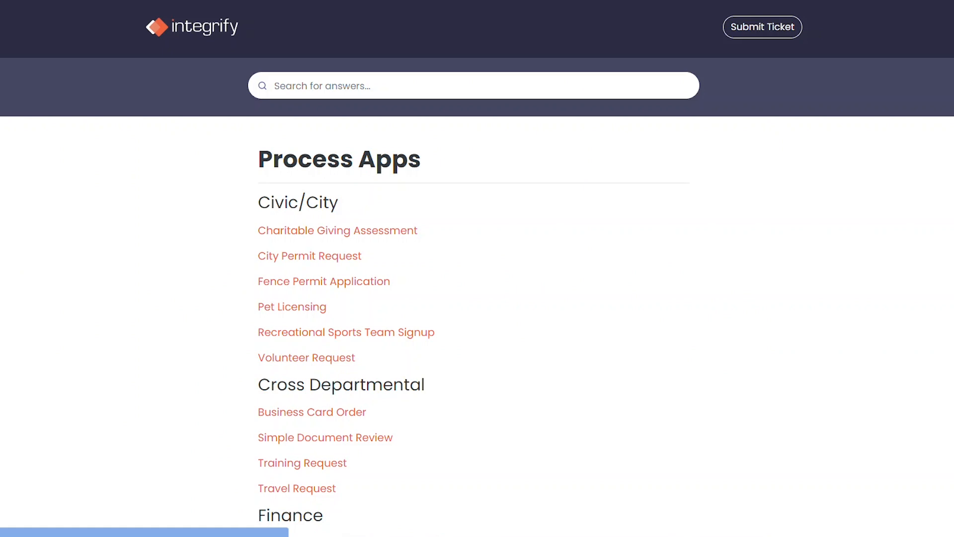
scroll(477, 298, "down", 10)
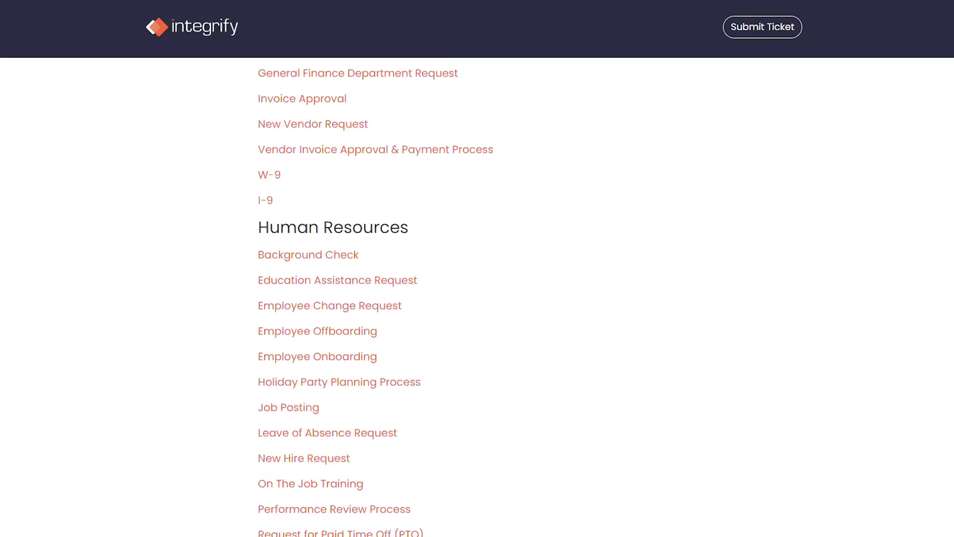
scroll(478, 298, "down", 15)
scroll(477, 298, "down", 3)
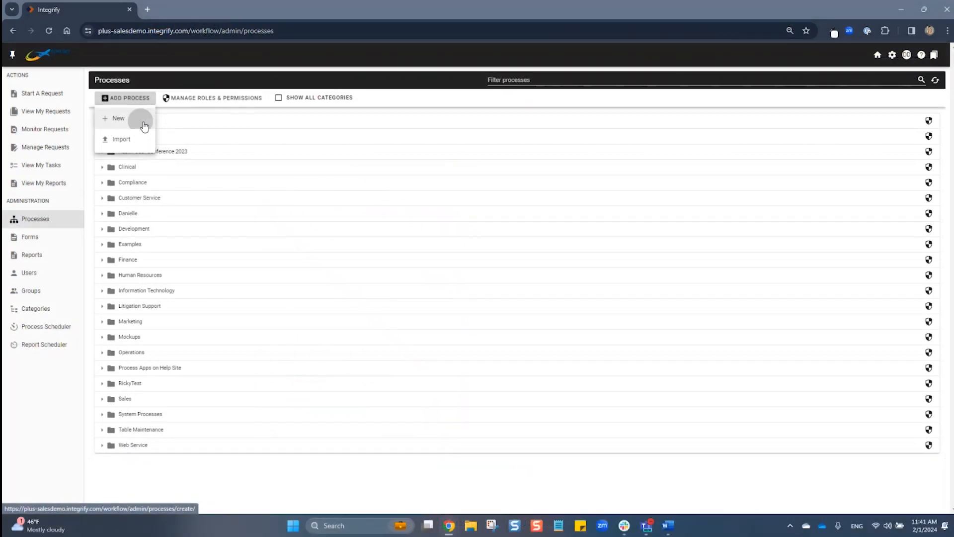
Step: Create and save a new process named PTO Request in the category that carries a person's first name
left_click(144, 126)
type("PTO Reques")
left_click(158, 142)
left_click(421, 222)
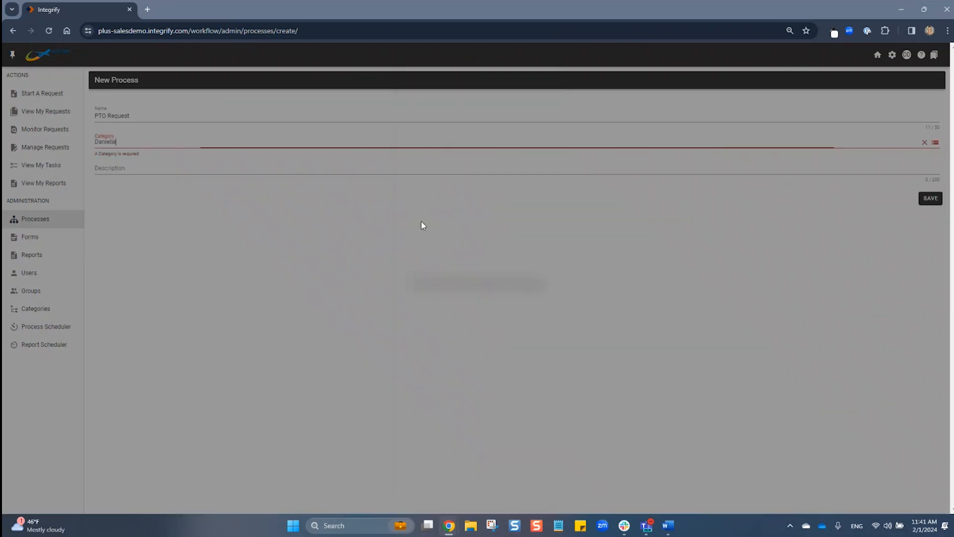
left_click(249, 167)
left_click(920, 200)
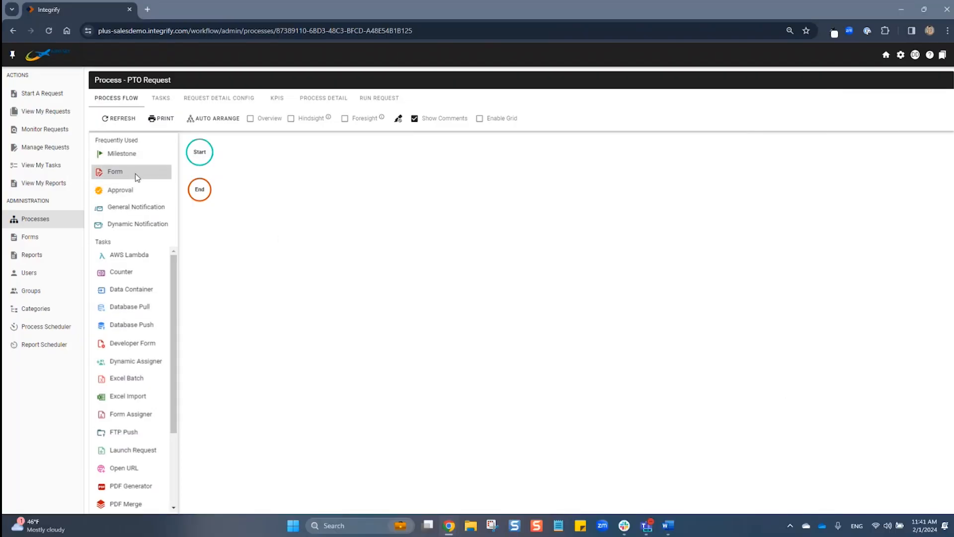
Step: Place a Form task and a General Notification task in the process flow and connect them in sequence from Start
left_click_drag(135, 174, 282, 155)
left_click_drag(166, 202, 369, 161)
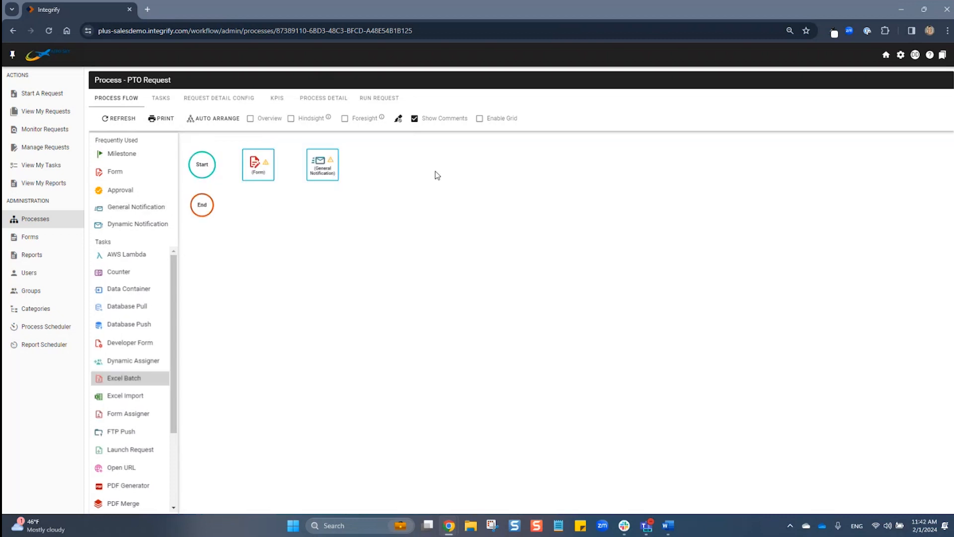
mouse_move(214, 179)
left_click_drag(215, 185, 318, 177)
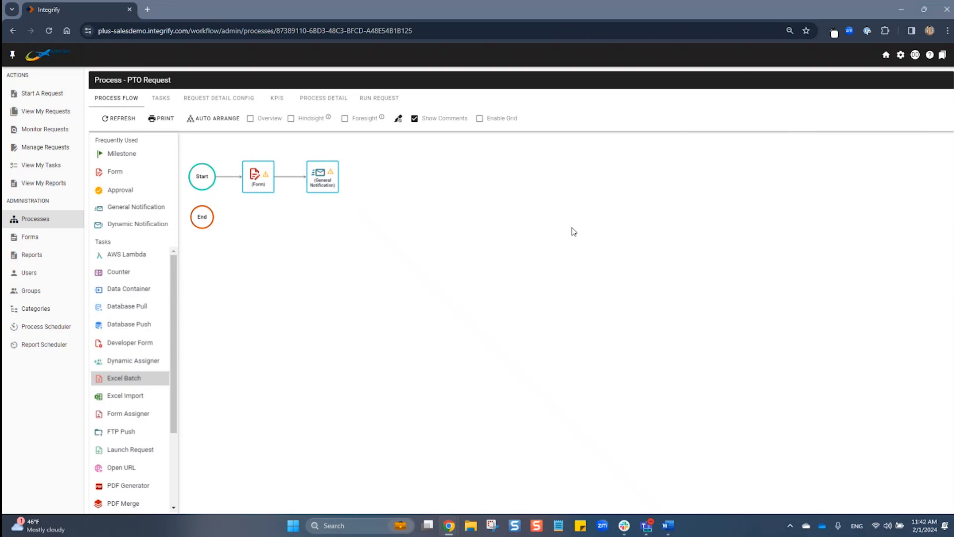
Step: Check the process's task list and add the Summary and Open Tasks sections to its request detail configuration
left_click(173, 103)
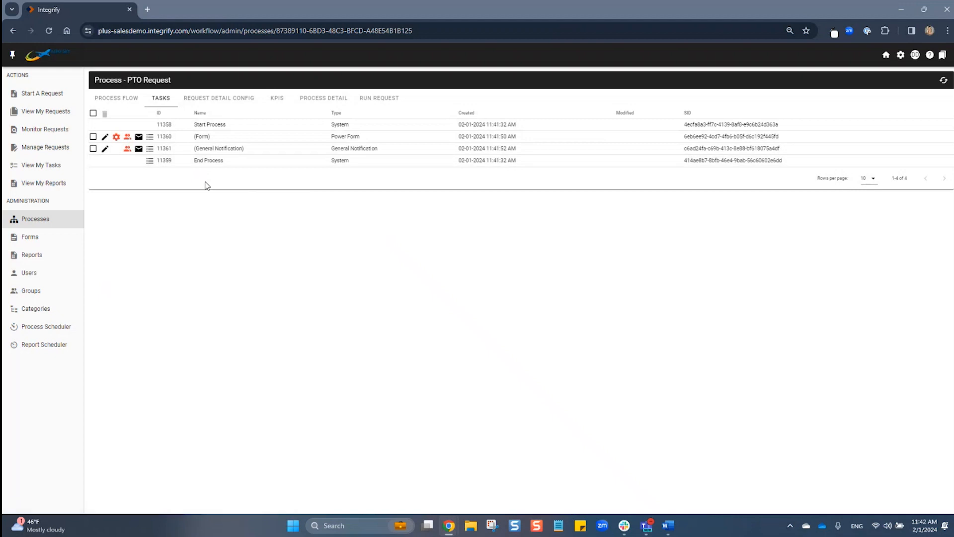
left_click(215, 98)
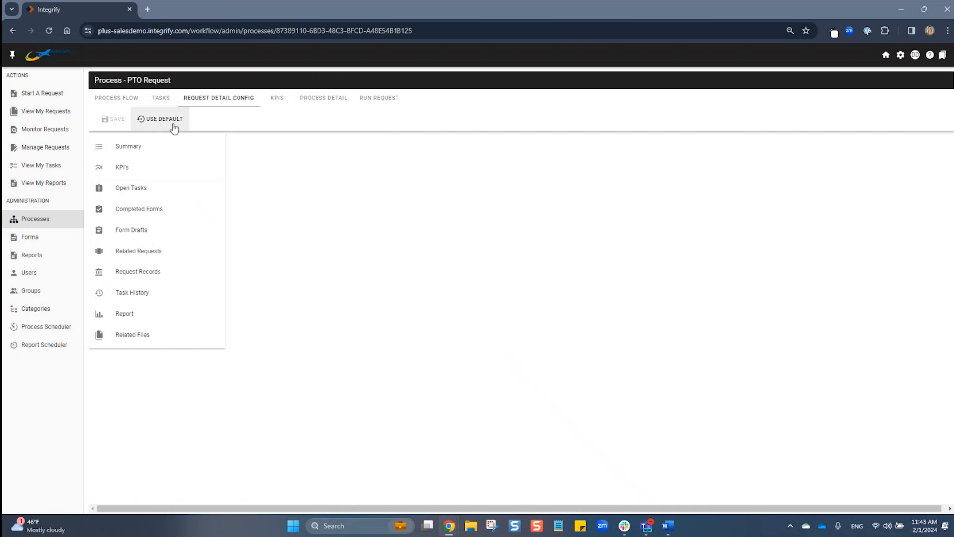
left_click(166, 148)
left_click_drag(166, 148, 298, 145)
left_click_drag(181, 170, 318, 169)
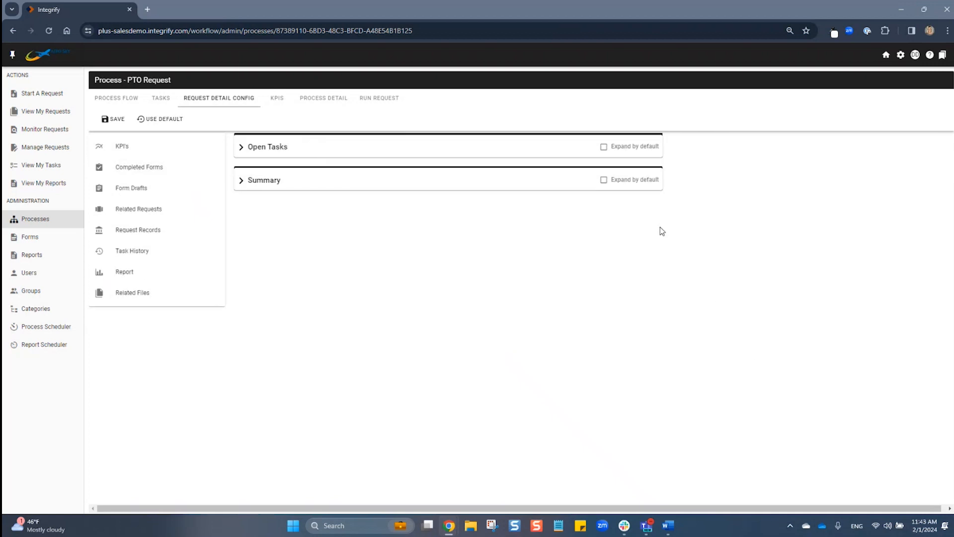
Step: Review the KPIs and detail settings of the PTO Request process, including its role memberships
left_click(277, 99)
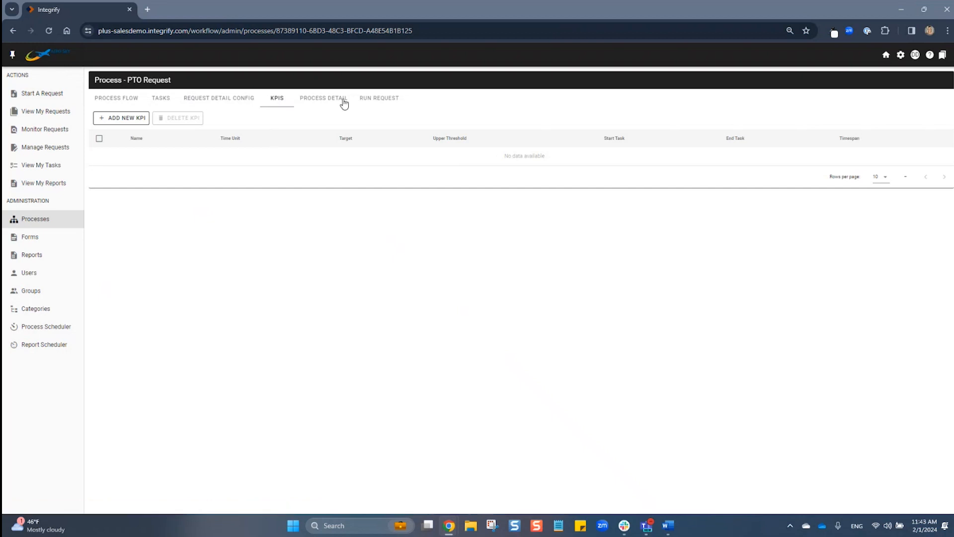
left_click(329, 103)
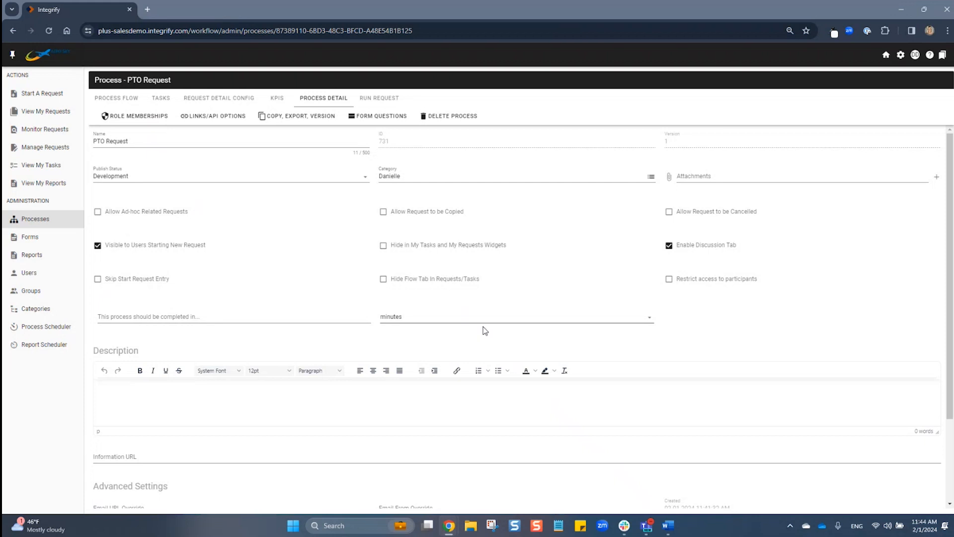
scroll(486, 331, "down", 2)
left_click(139, 117)
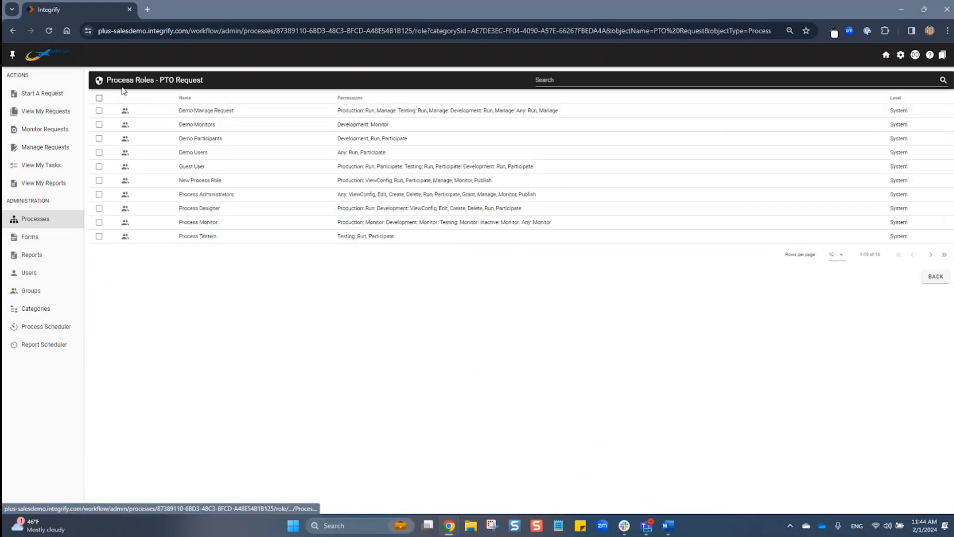
left_click(13, 32)
left_click(322, 106)
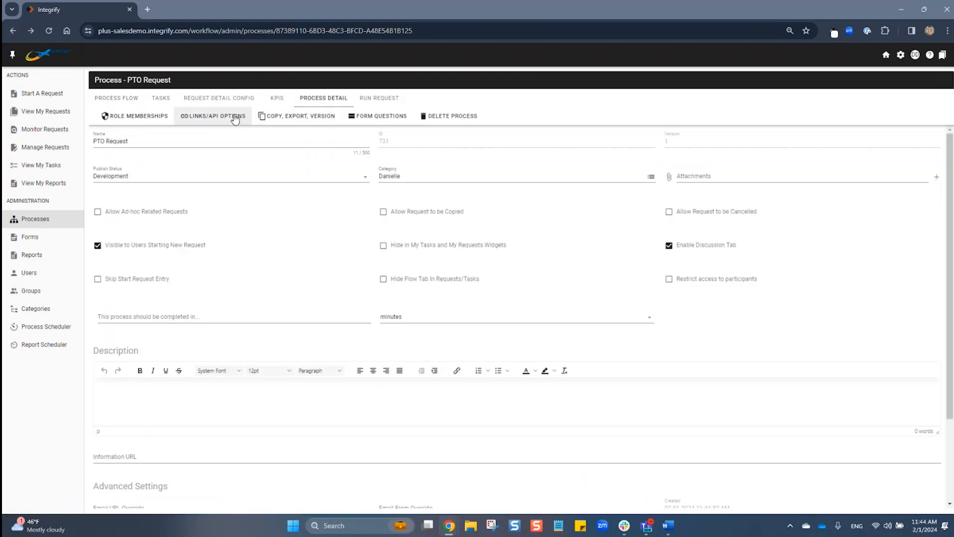
Step: Examine the links for starting the process as an authenticated user and as a guest, including the guest link's ending
left_click(235, 118)
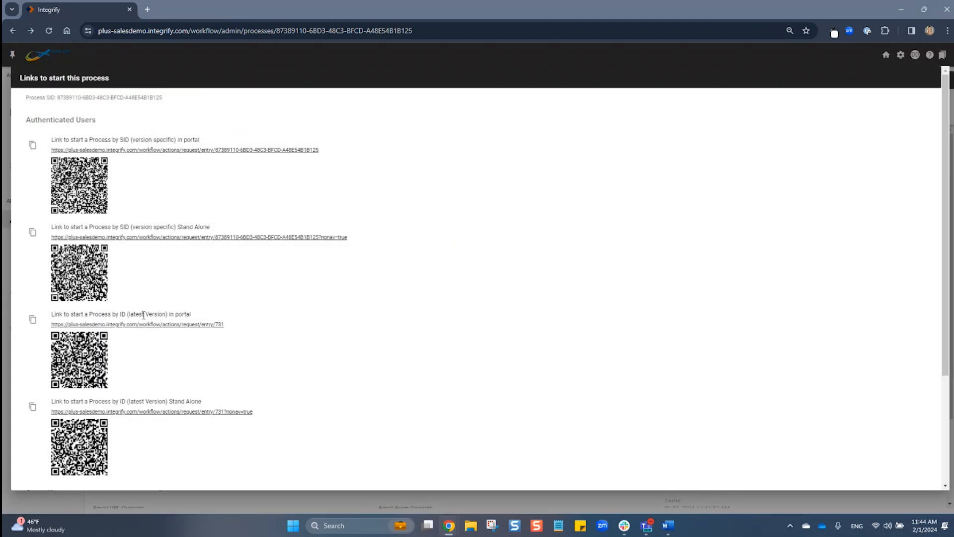
scroll(236, 367, "down", 3)
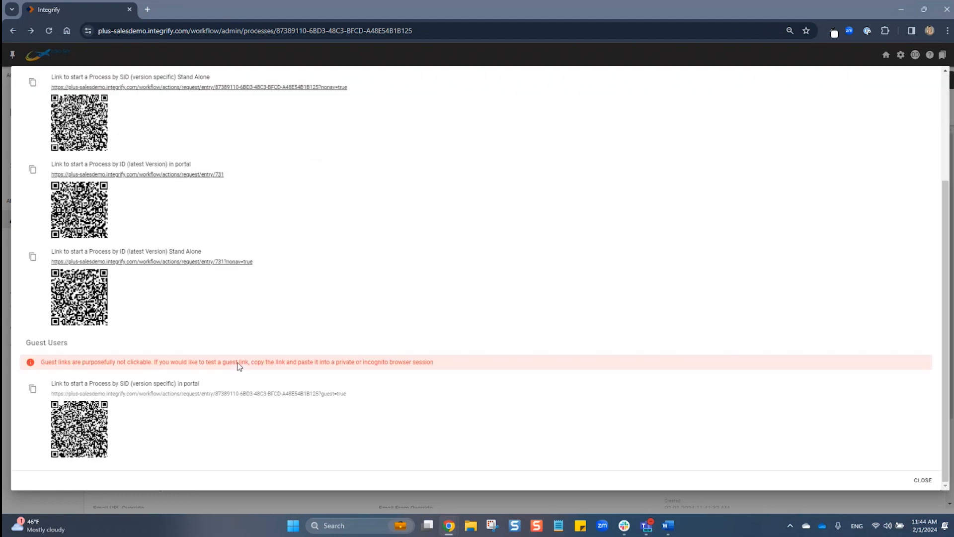
left_click_drag(49, 394, 324, 394)
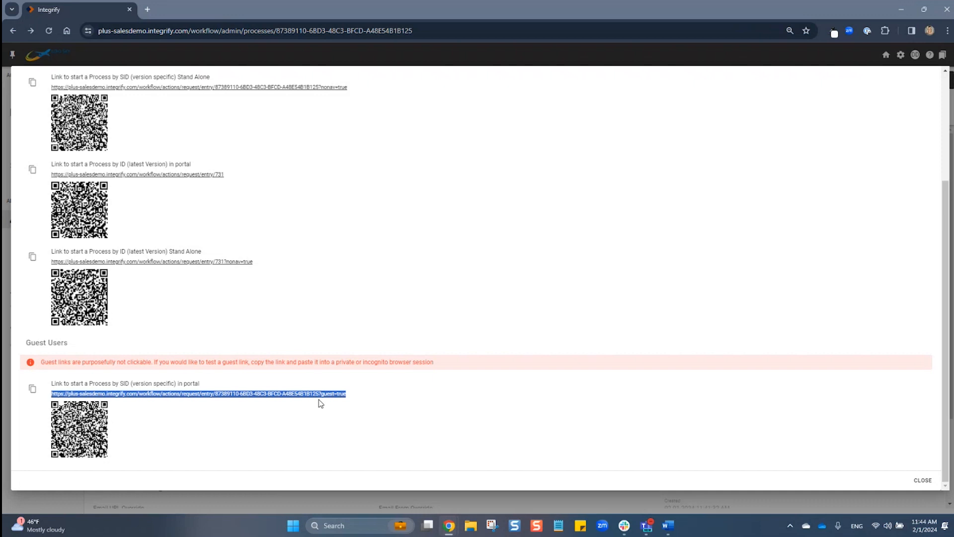
left_click(347, 394)
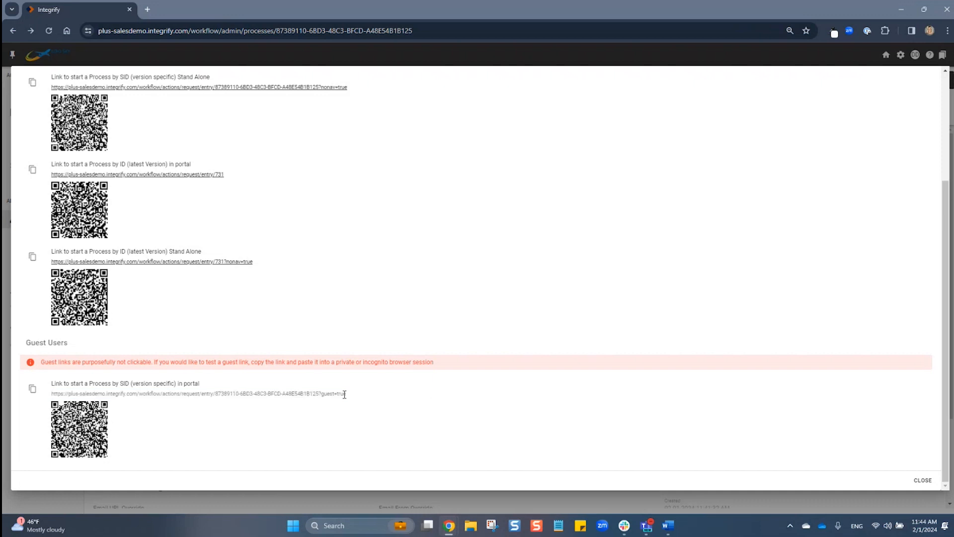
left_click(922, 481)
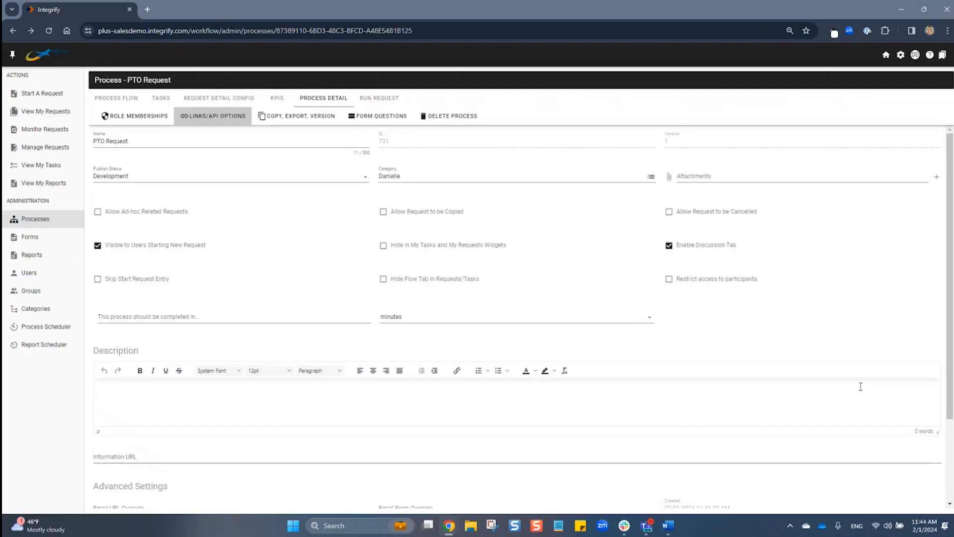
Step: Check the copy, version and export options, and enable Allow Ad-hoc Related Requests for the process
left_click(296, 126)
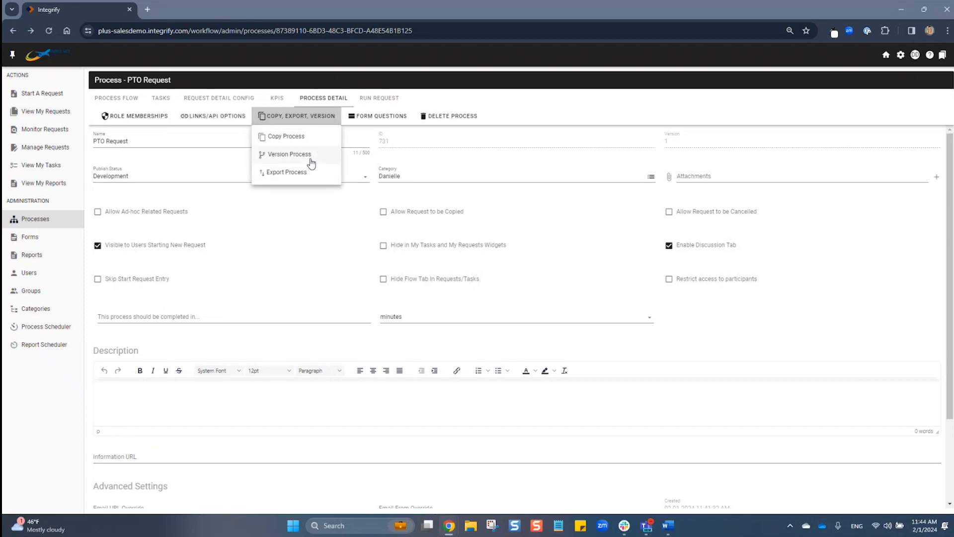
left_click(329, 217)
scroll(376, 139, "down", 1)
scroll(375, 140, "up", 1)
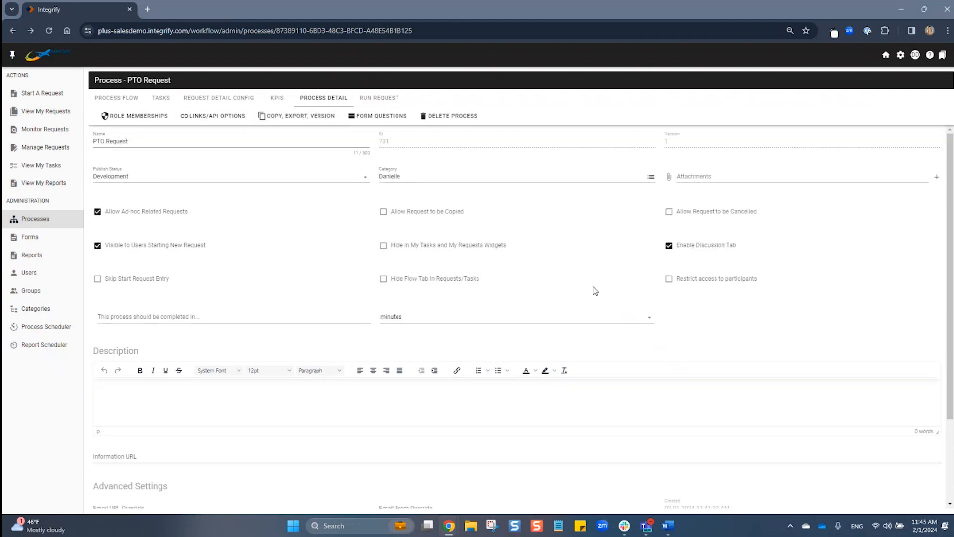
Step: View the process's form questions with their client IDs, and open the page for running a request
left_click(393, 117)
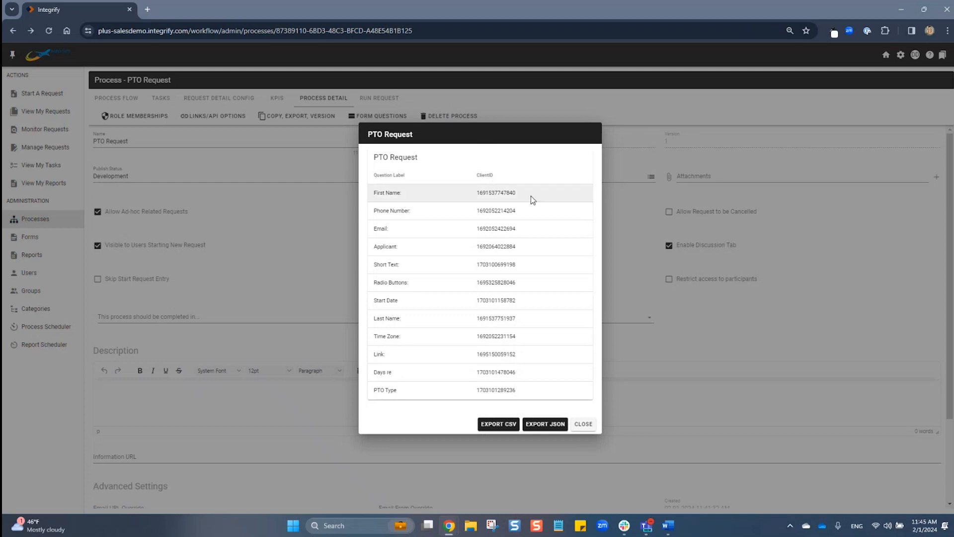
left_click(587, 431)
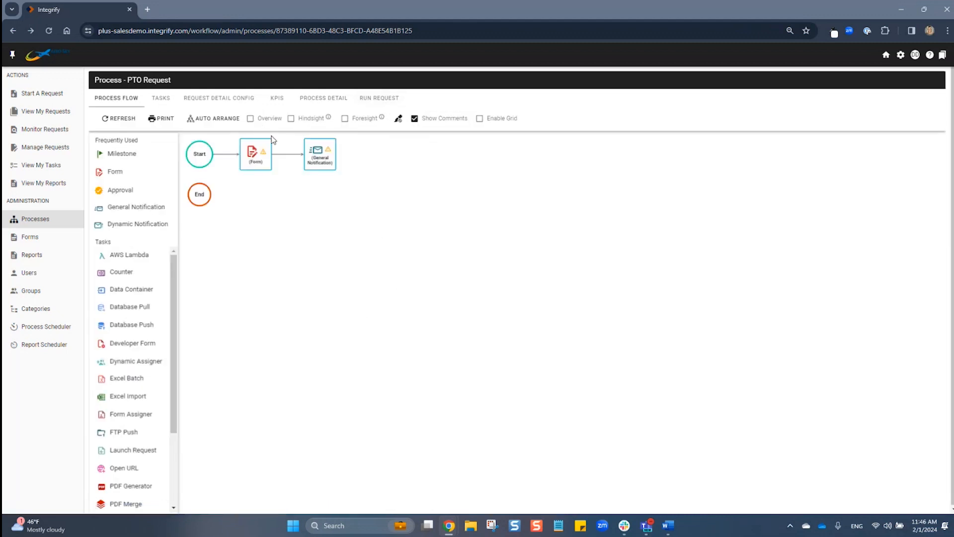
left_click(375, 104)
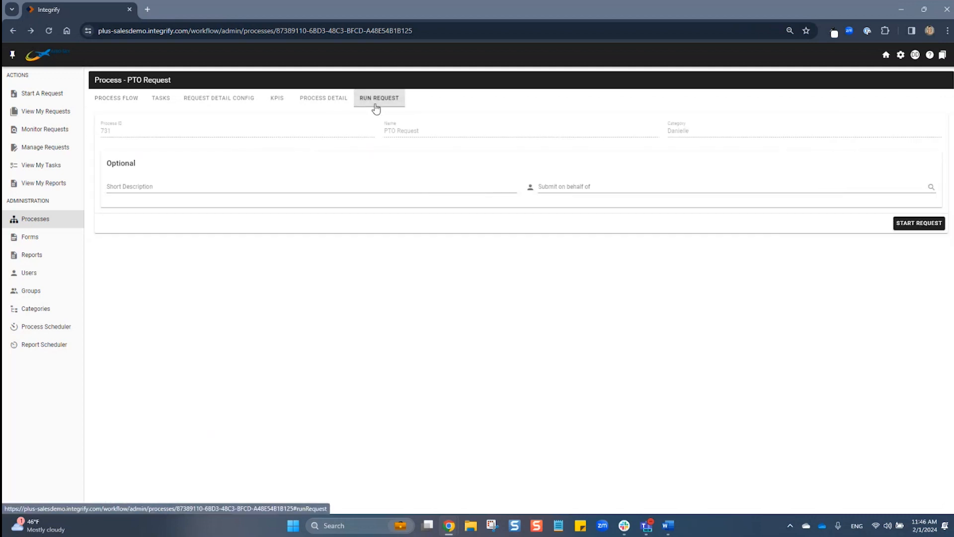
Step: Create a new form named PTO Request in the same category as the PTO Request process
left_click(52, 240)
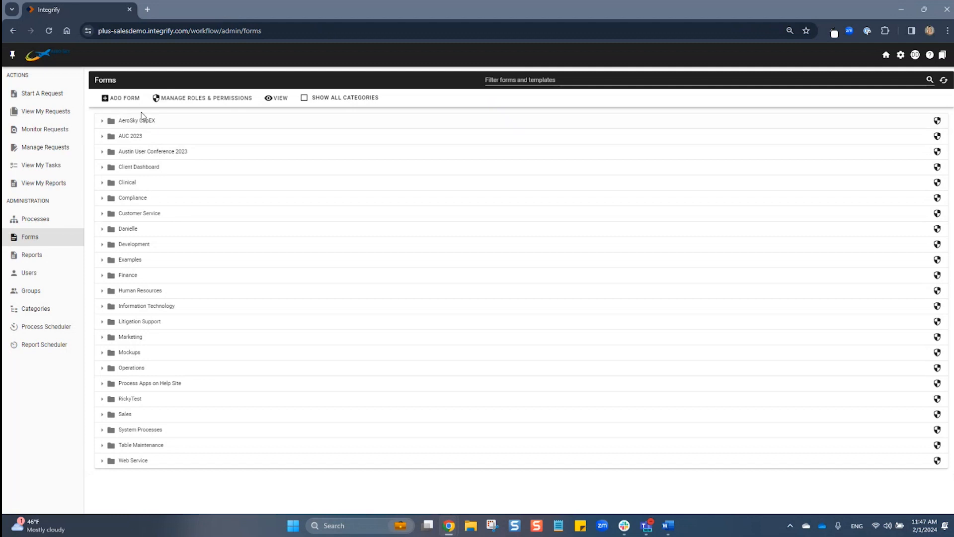
left_click(125, 99)
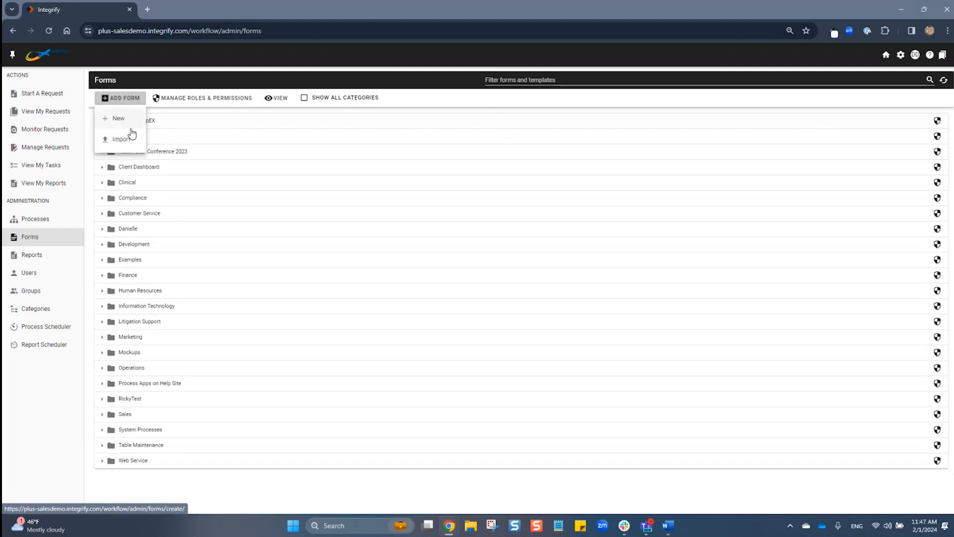
left_click(139, 120)
left_click(142, 119)
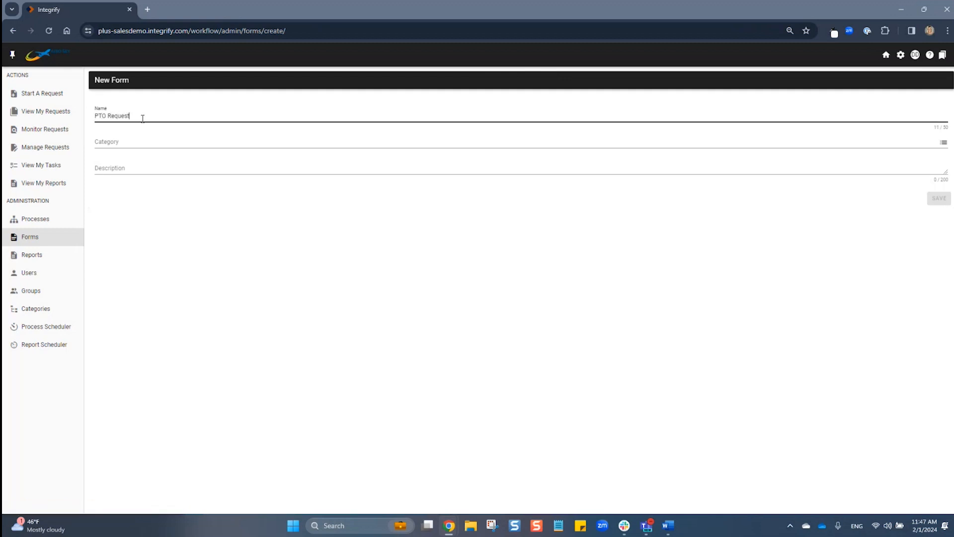
left_click(145, 141)
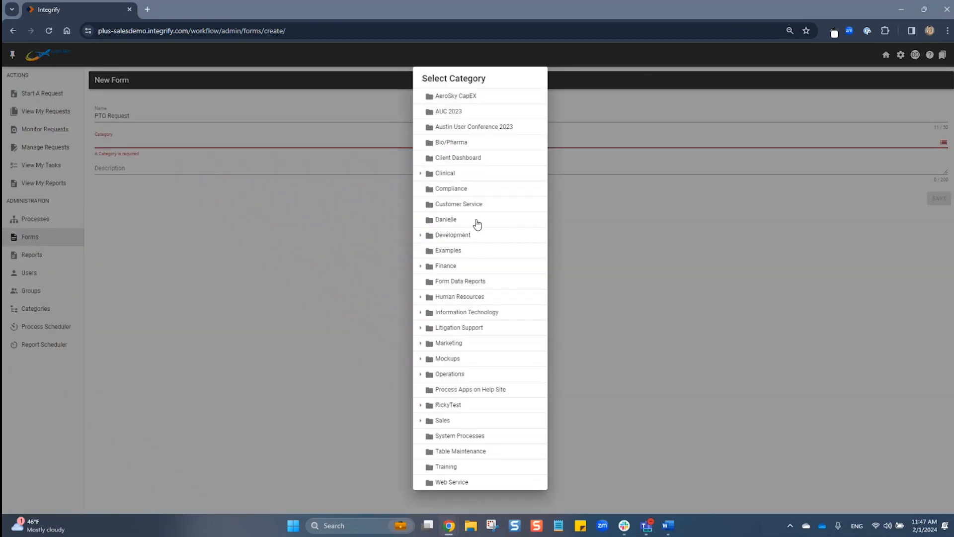
left_click(436, 220)
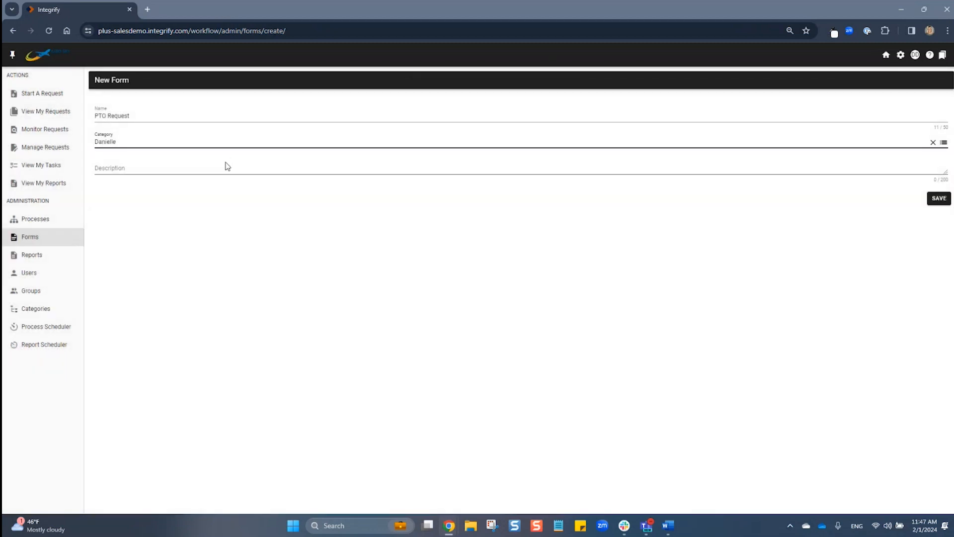
left_click(941, 201)
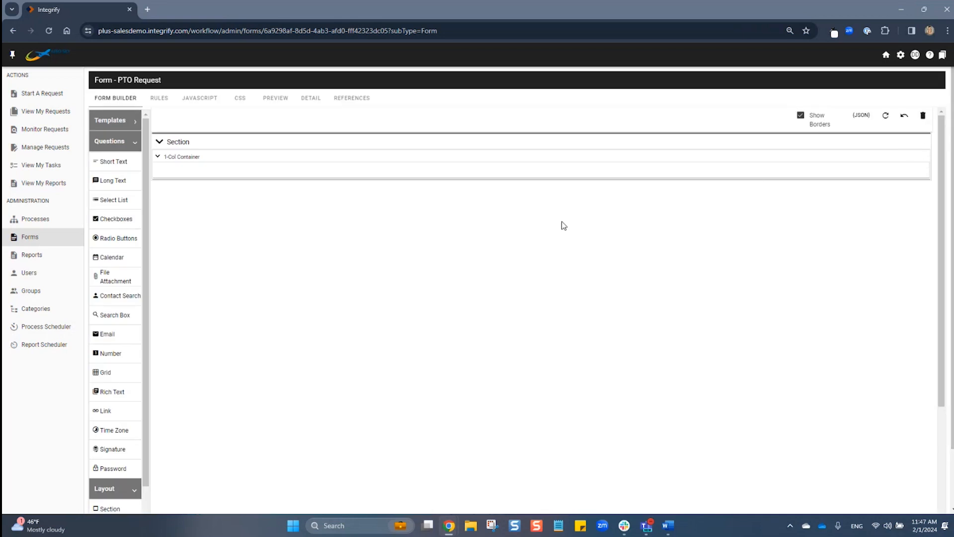
Step: Add a Short Text question and a Long Text question below it to the form's one-column container
left_click_drag(121, 162, 187, 174)
left_click_drag(114, 180, 205, 191)
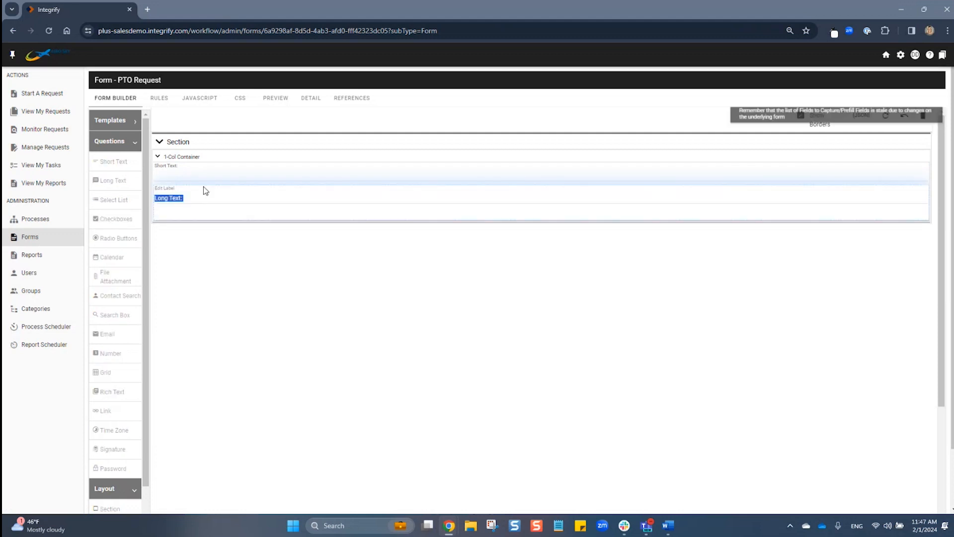
left_click(275, 273)
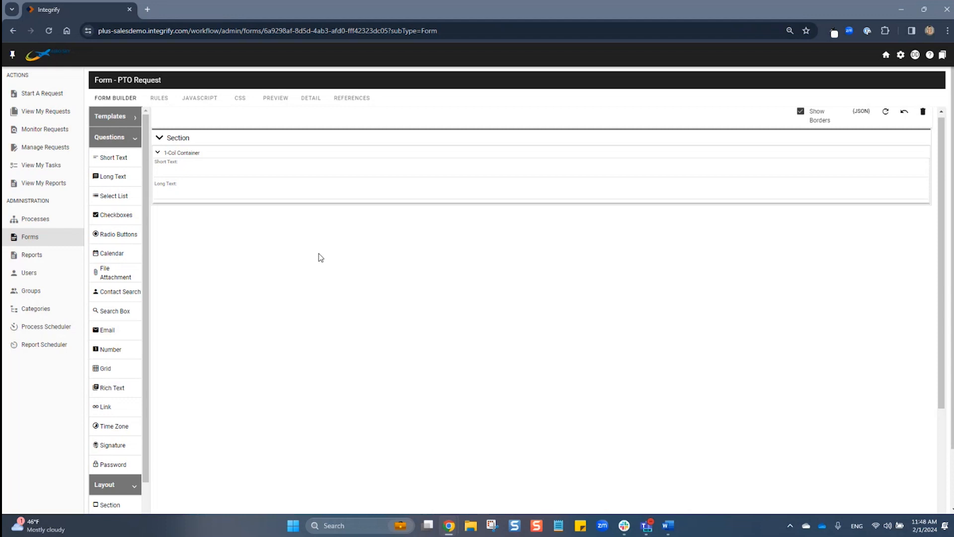
Step: Check the edit options on the Short Text question, and collapse and re-expand the form's section
mouse_move(517, 174)
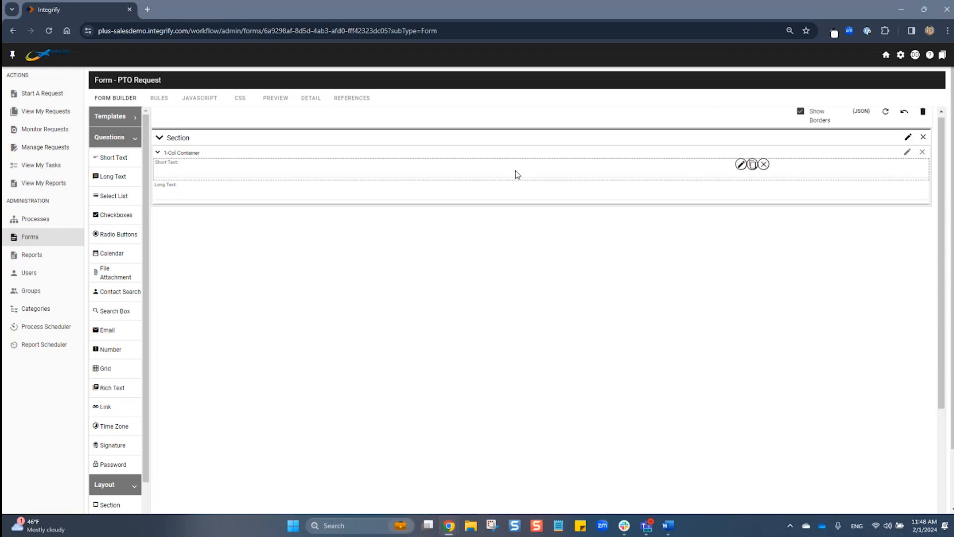
left_click(180, 141)
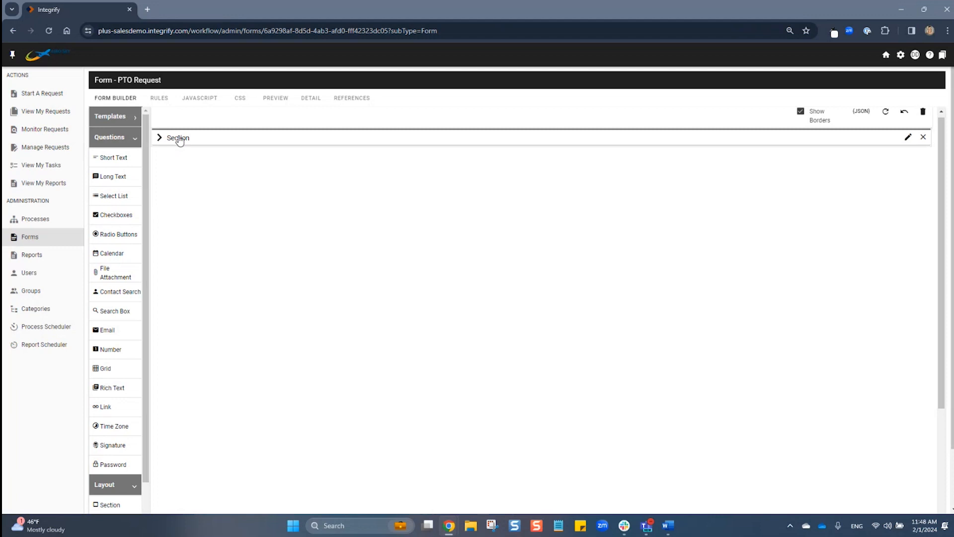
left_click(164, 141)
left_click(163, 142)
left_click(159, 141)
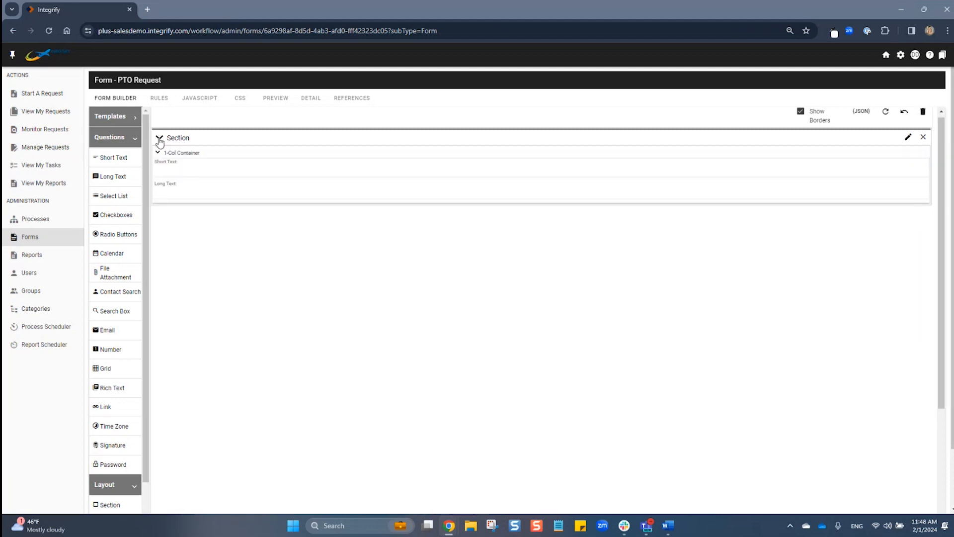
Step: Change the form section's label to PTO Request and save the section settings
left_click(908, 138)
left_click_drag(505, 253, 397, 258)
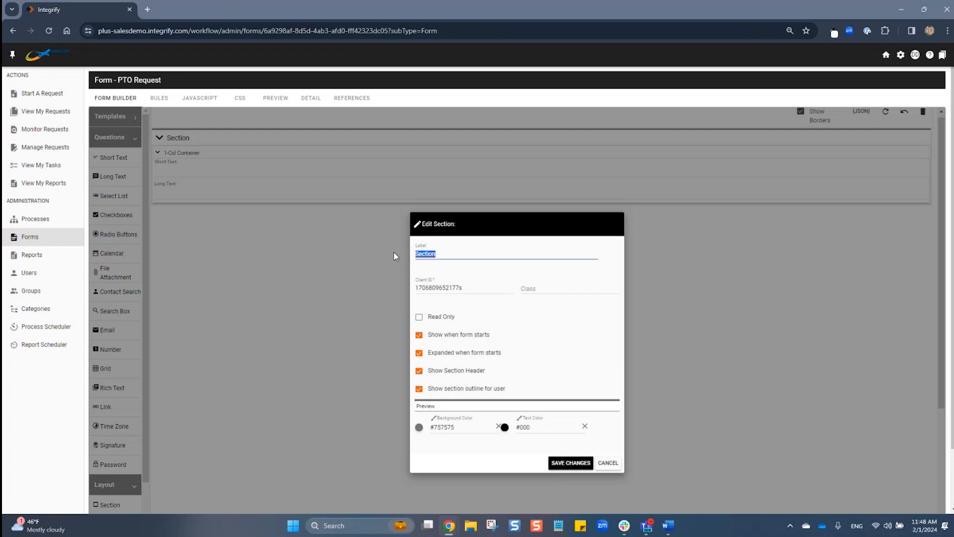
type("PTO Request")
left_click(565, 464)
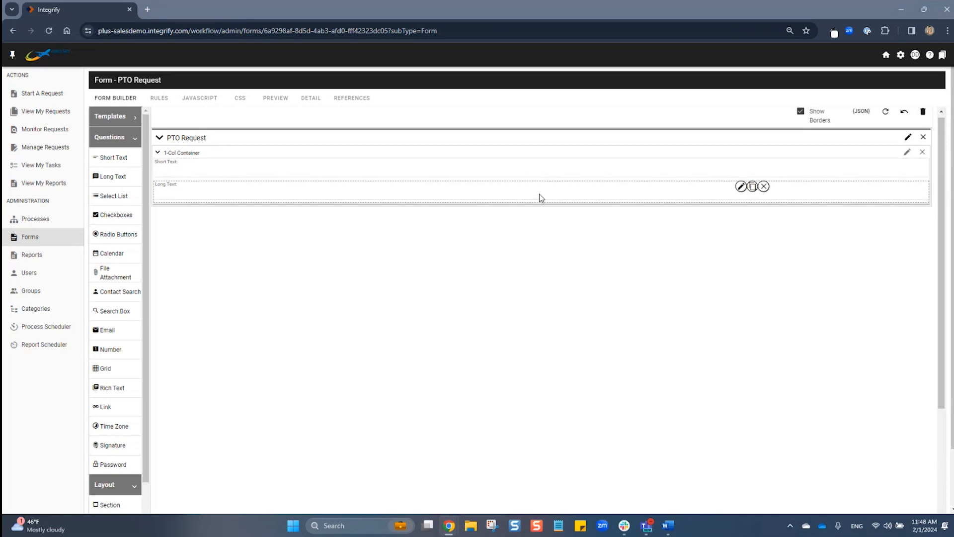
Step: Set the container in the PTO Request section to three columns
left_click(907, 152)
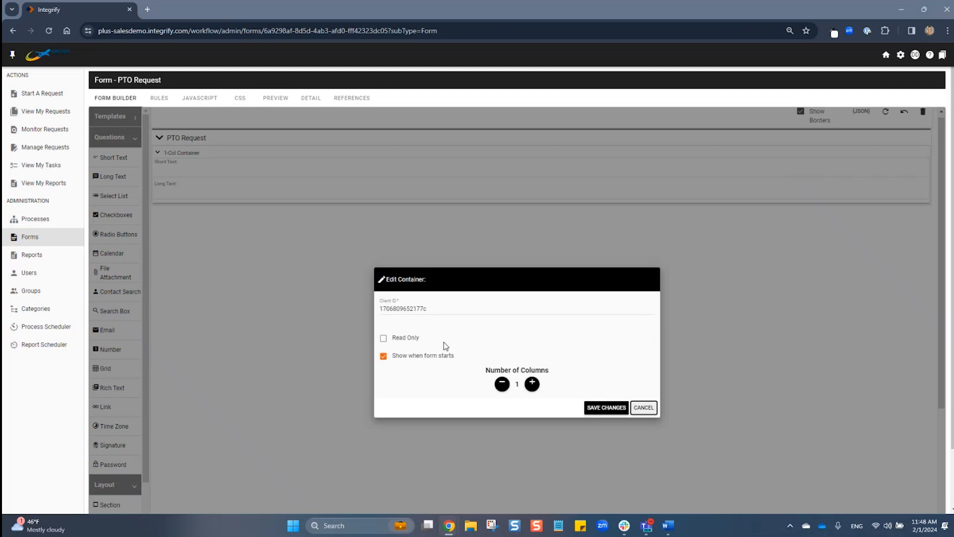
left_click(532, 384)
left_click(533, 384)
left_click(606, 407)
Step: Add a Short Text question to the second column and a Checkboxes question to the third, and preview the form
left_click_drag(113, 158, 452, 164)
left_click_drag(116, 215, 693, 202)
left_click(293, 100)
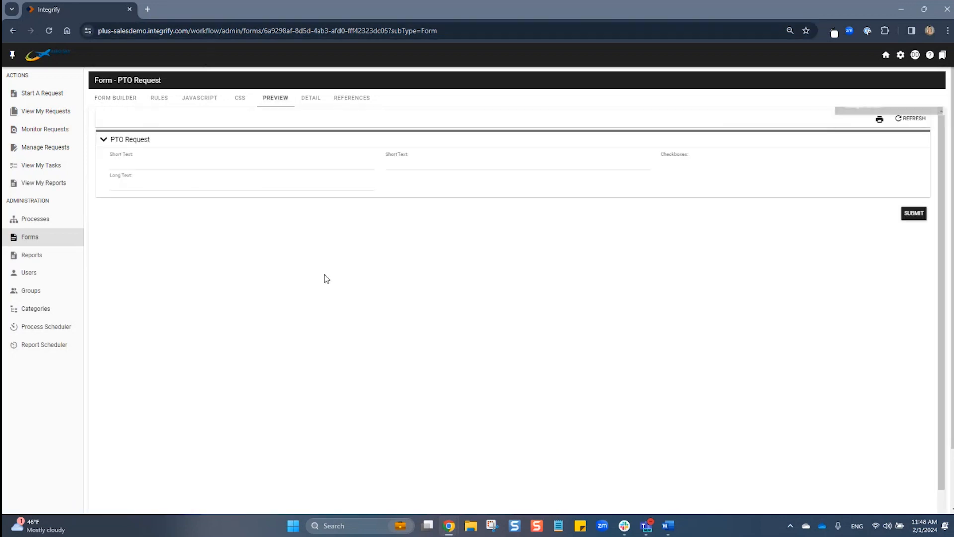
Step: Examine the basic and validation settings of the first Short Text question in the form builder, and leave without saving
left_click(127, 102)
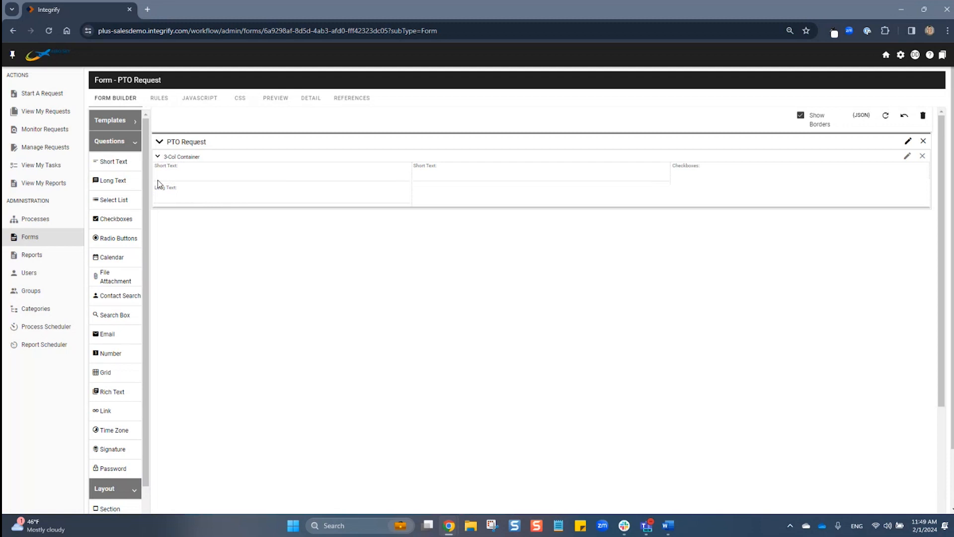
mouse_move(284, 178)
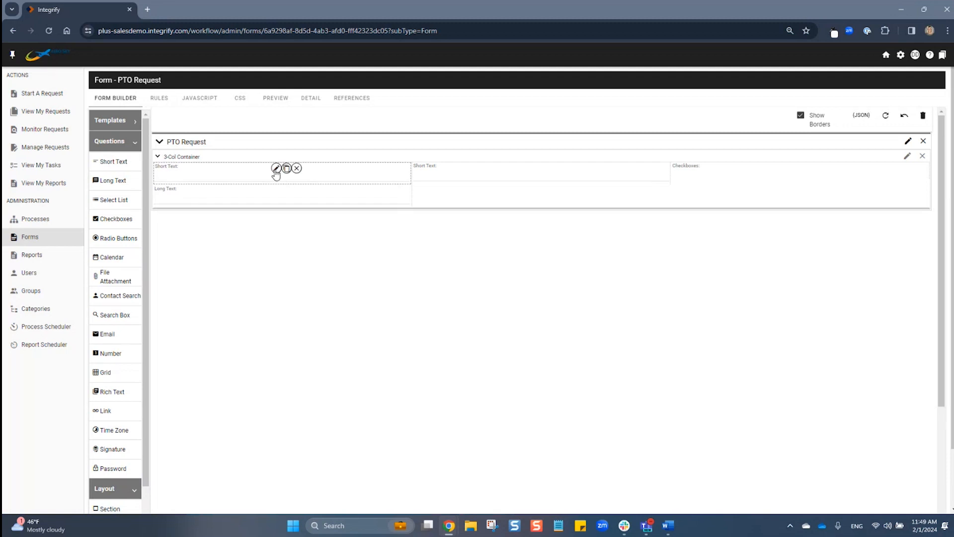
left_click(277, 169)
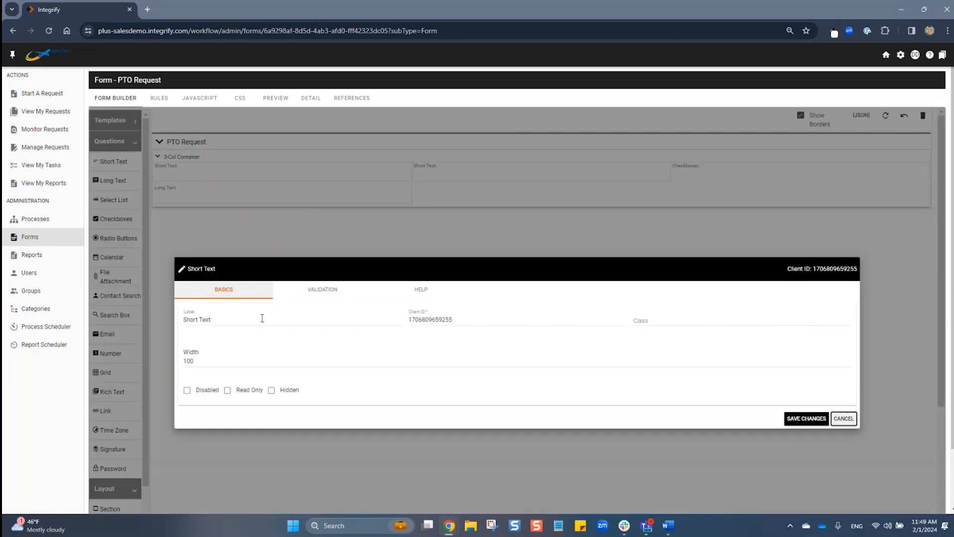
left_click_drag(262, 320, 185, 320)
left_click(475, 323)
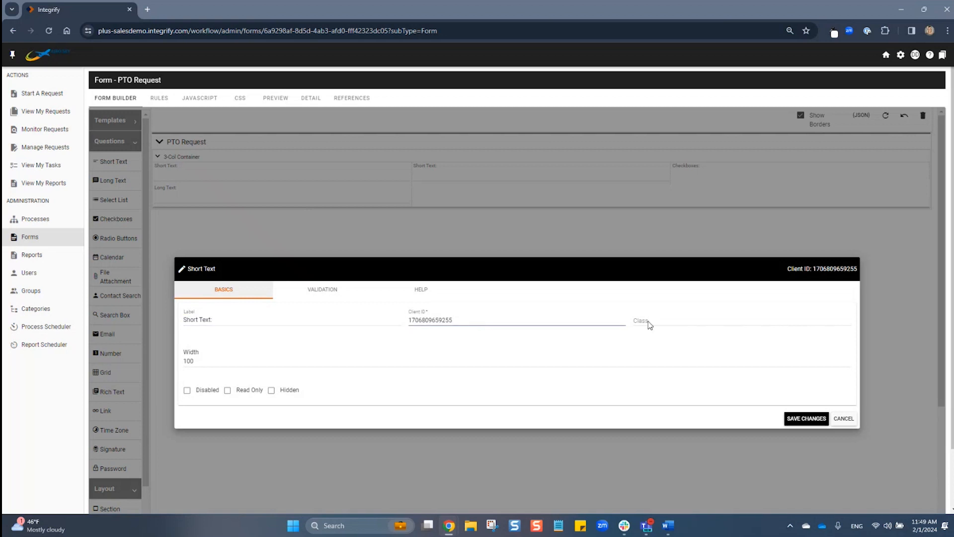
left_click(670, 321)
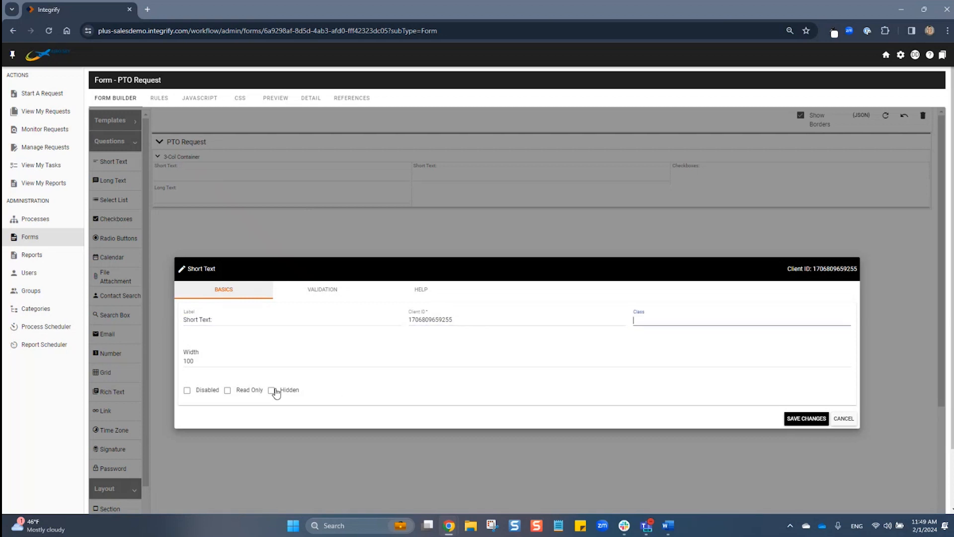
left_click(302, 291)
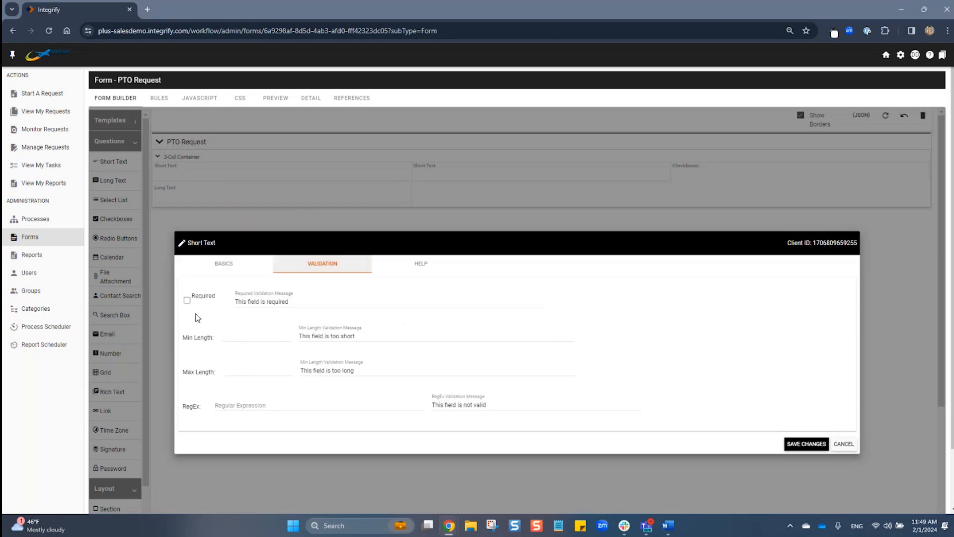
left_click(845, 445)
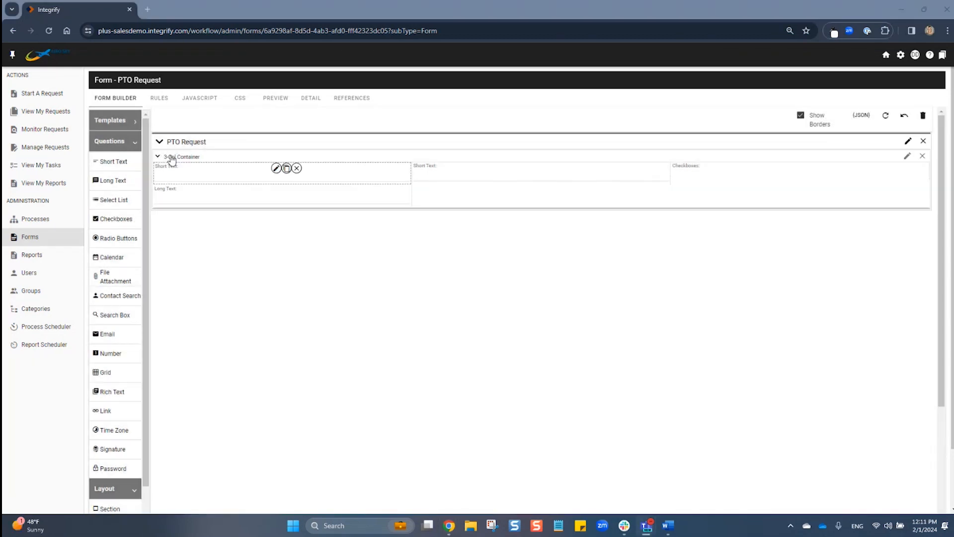
Step: Look through the form's rules, JavaScript and CSS areas, and compare the builder layout with the form preview
left_click(159, 98)
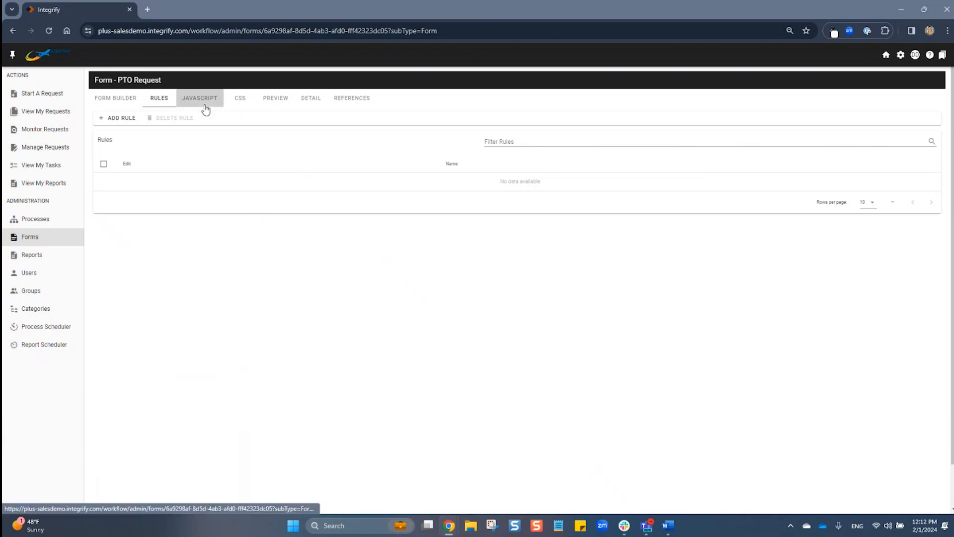
left_click(205, 106)
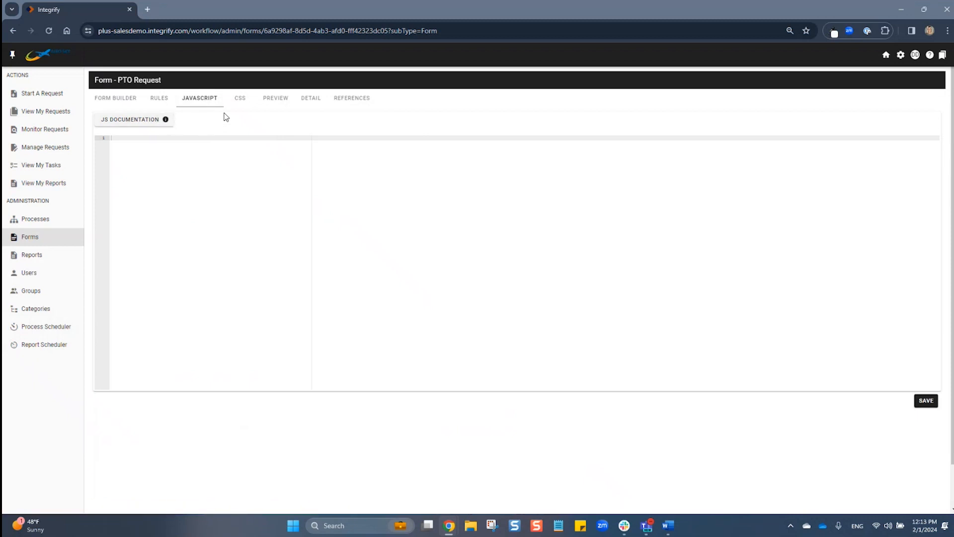
left_click(237, 98)
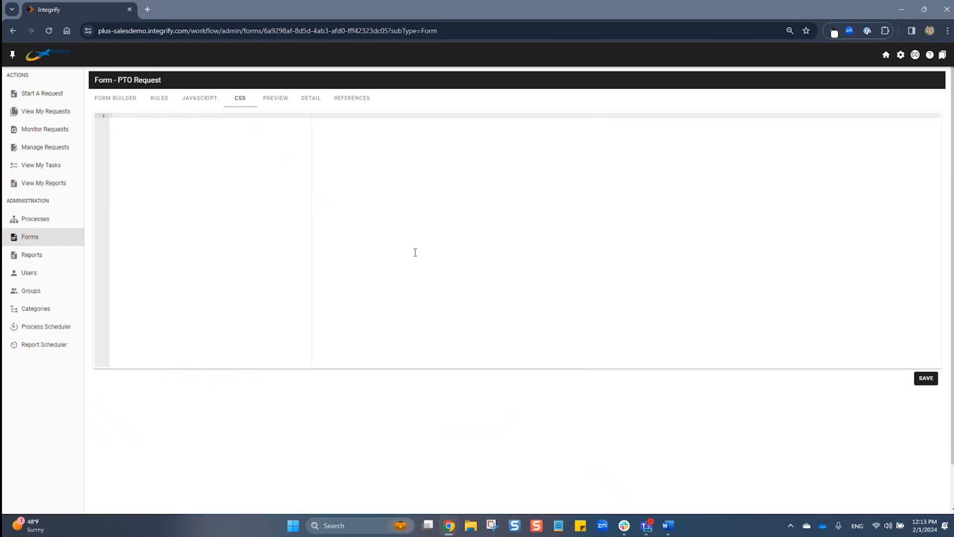
left_click(279, 99)
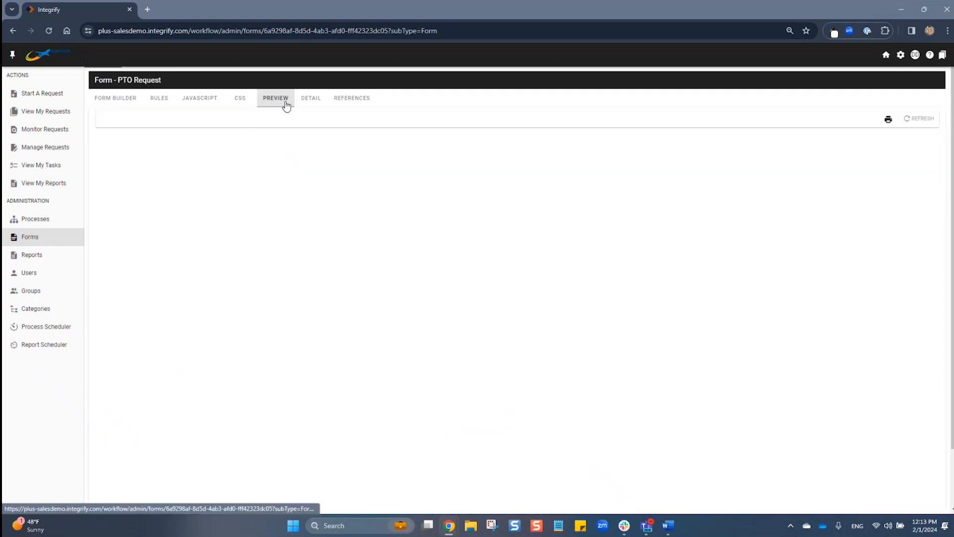
left_click(136, 103)
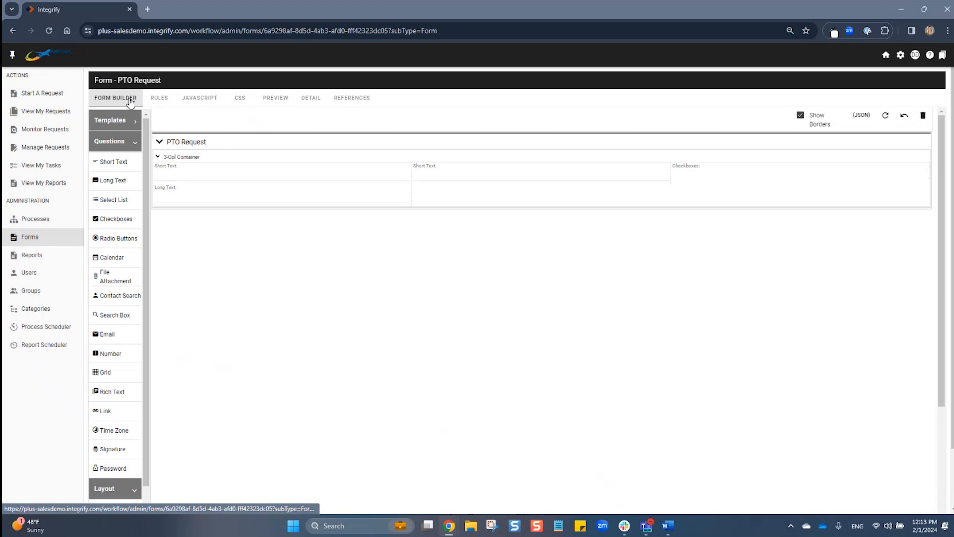
left_click(279, 99)
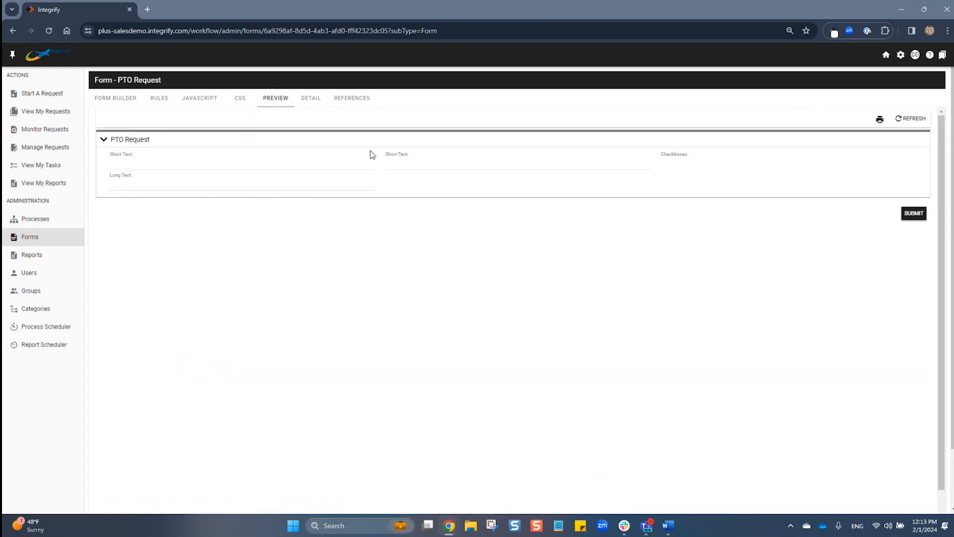
Step: Review the form's detail settings, including its list of questions with client IDs and the save as template option
left_click(311, 97)
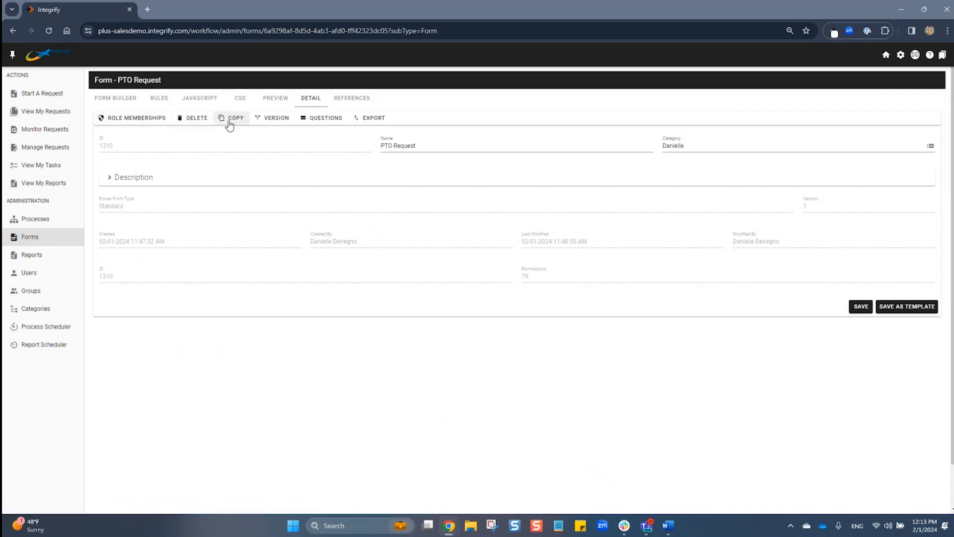
left_click(315, 120)
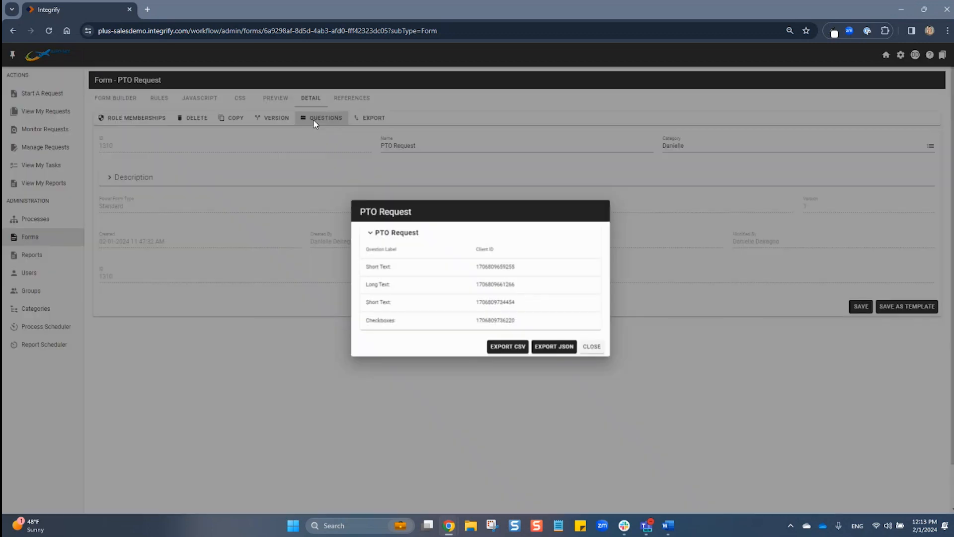
left_click(595, 347)
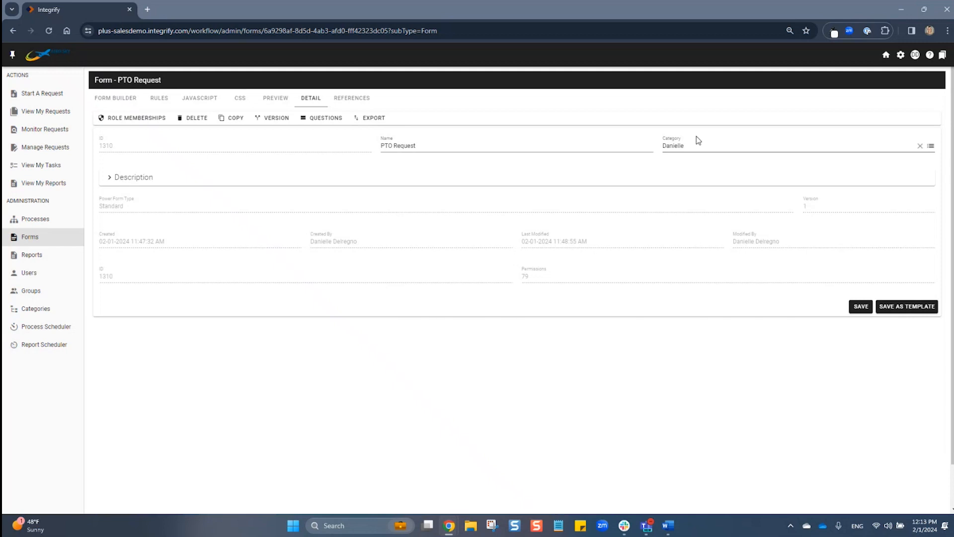
left_click(279, 179)
scroll(760, 175, "down", 1)
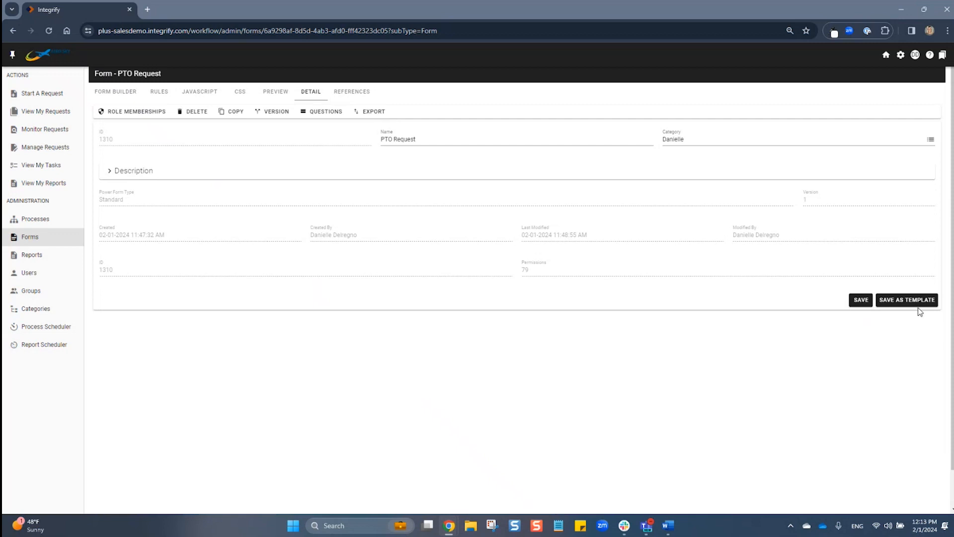
scroll(915, 309, "up", 1)
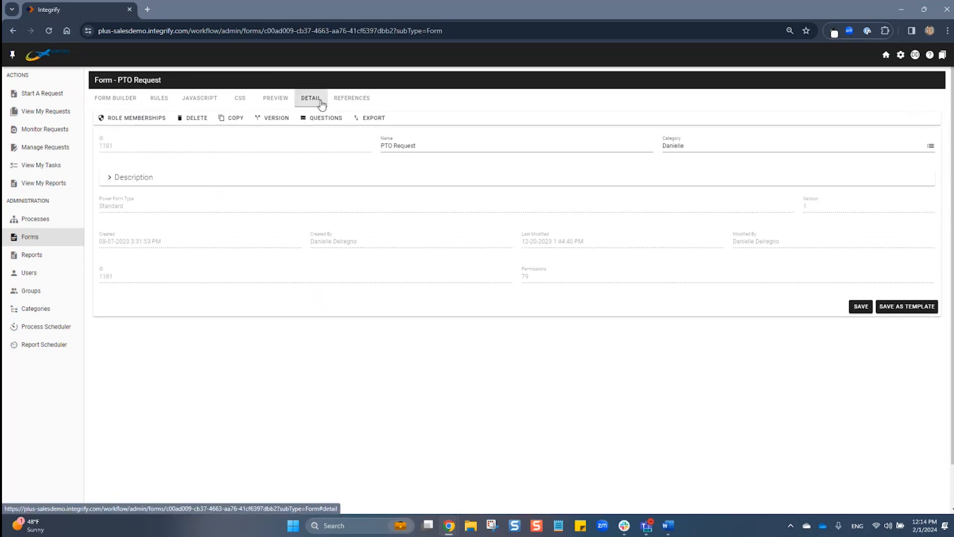
Step: Examine which processes and tasks reference the existing PTO Request form
left_click(363, 102)
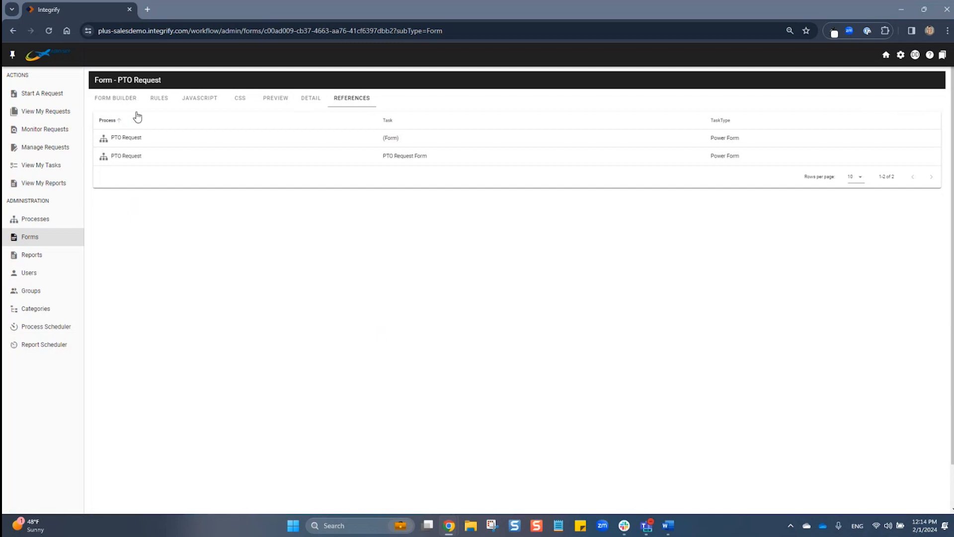
left_click_drag(120, 80, 225, 79)
scroll(277, 132, "down", 1)
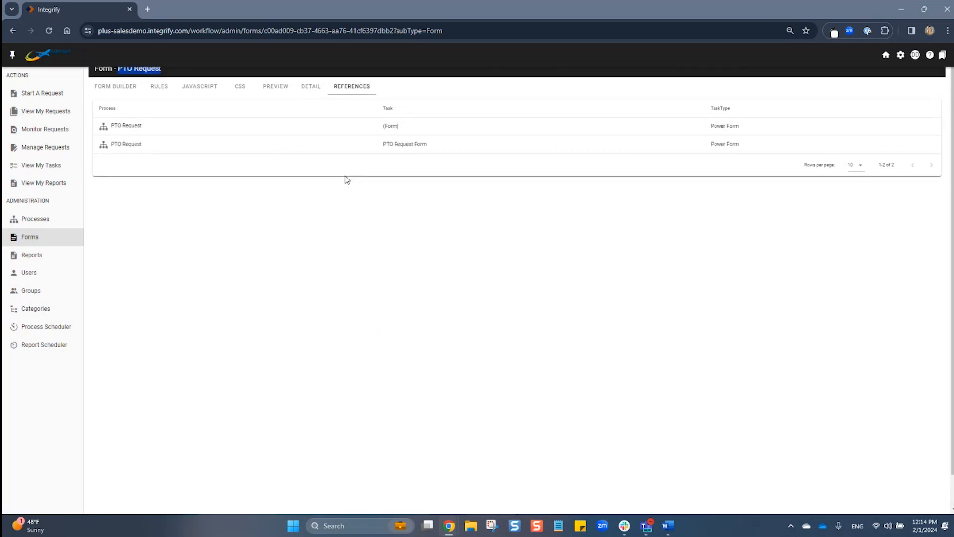
Step: Look over the administration list of report categories and the option for adding a report
scroll(347, 180, "up", 1)
left_click(248, 217)
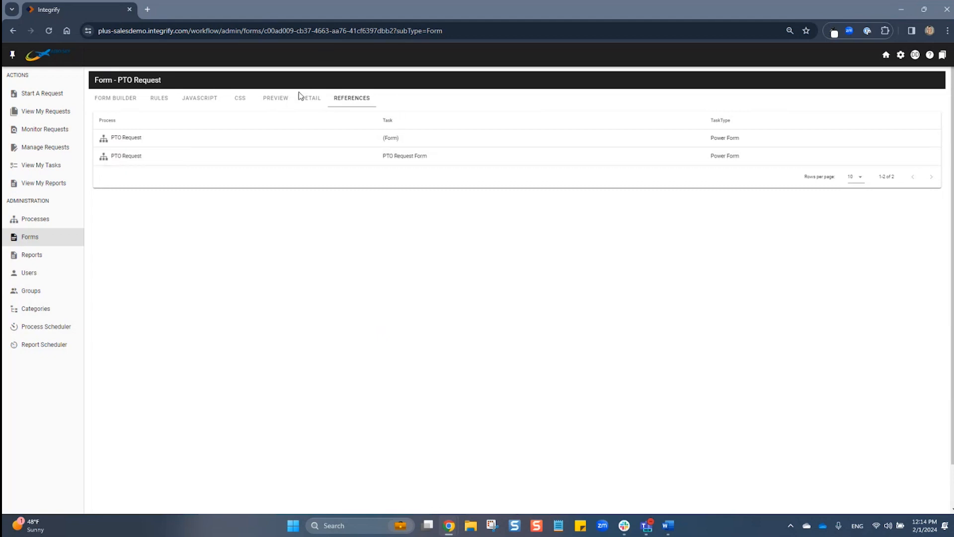
left_click(64, 258)
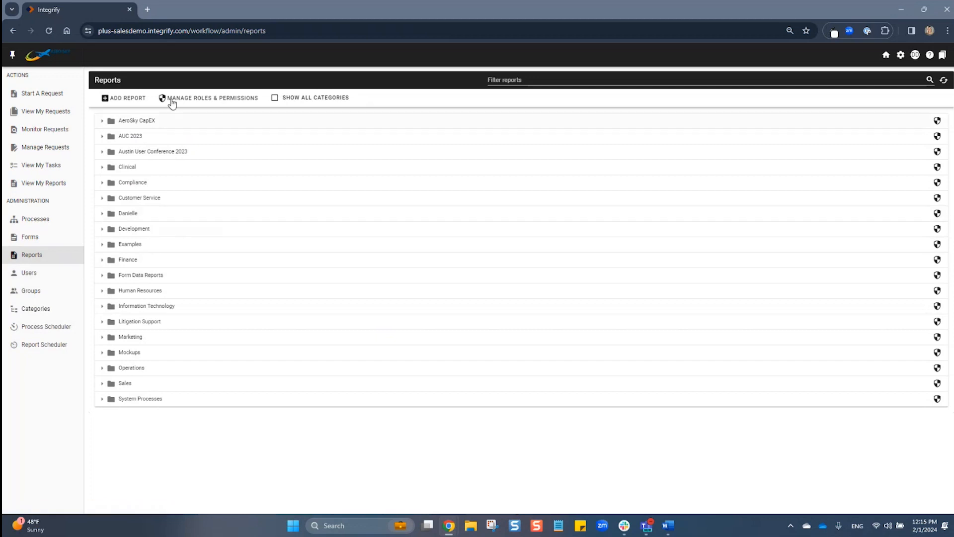
left_click(122, 97)
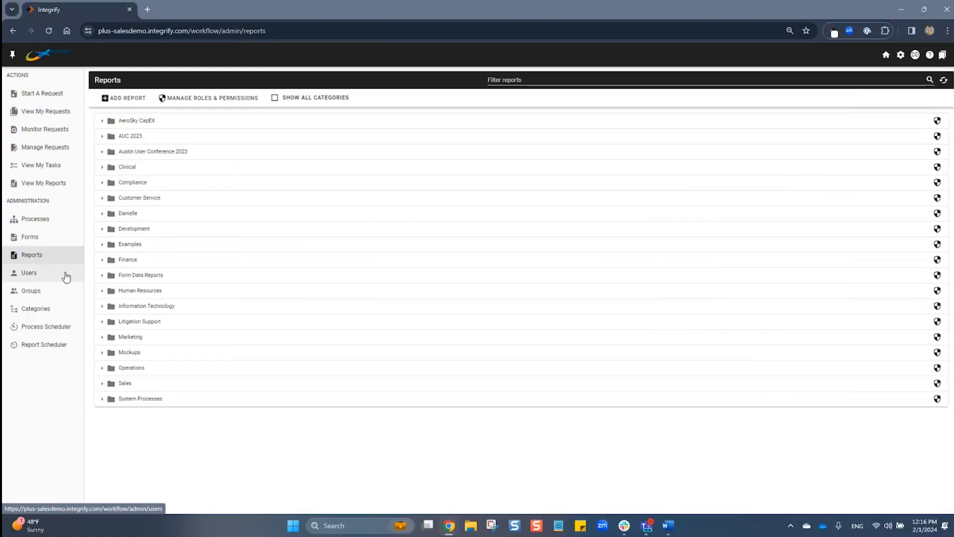
Step: Examine the first listed user's account, including custom fields, organizational details and delegation, and return to the user list without saving
left_click(66, 278)
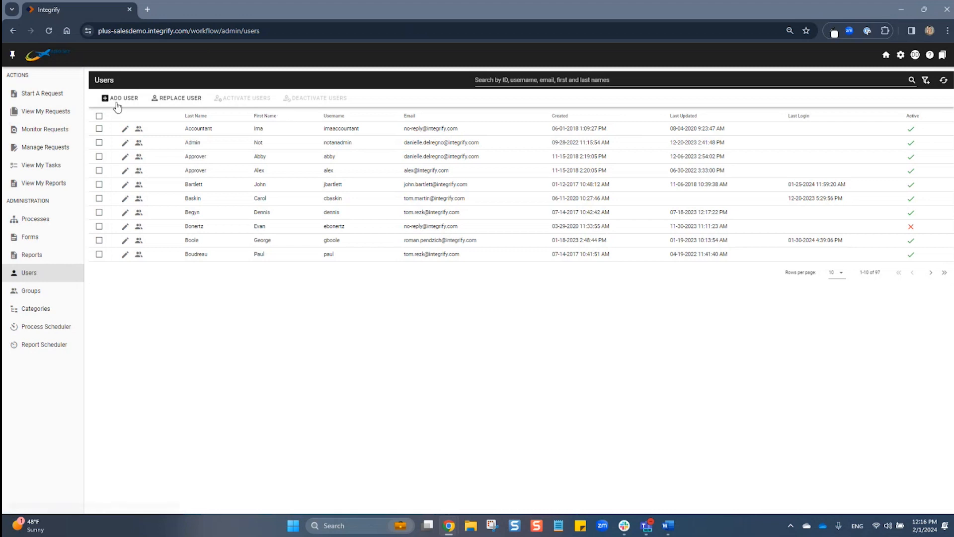
left_click(125, 132)
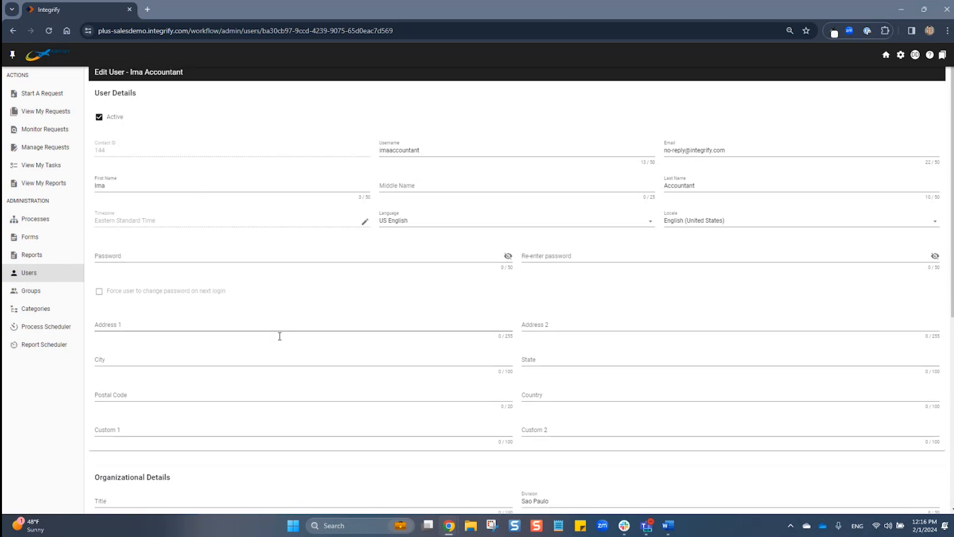
scroll(279, 334, "down", 1)
left_click(405, 386)
left_click(574, 393)
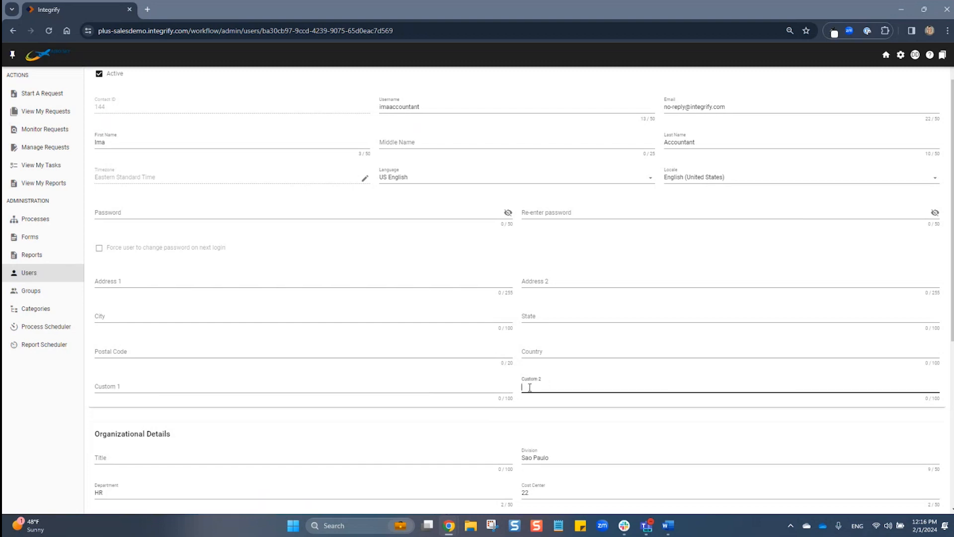
left_click(453, 385)
scroll(567, 393, "down", 4)
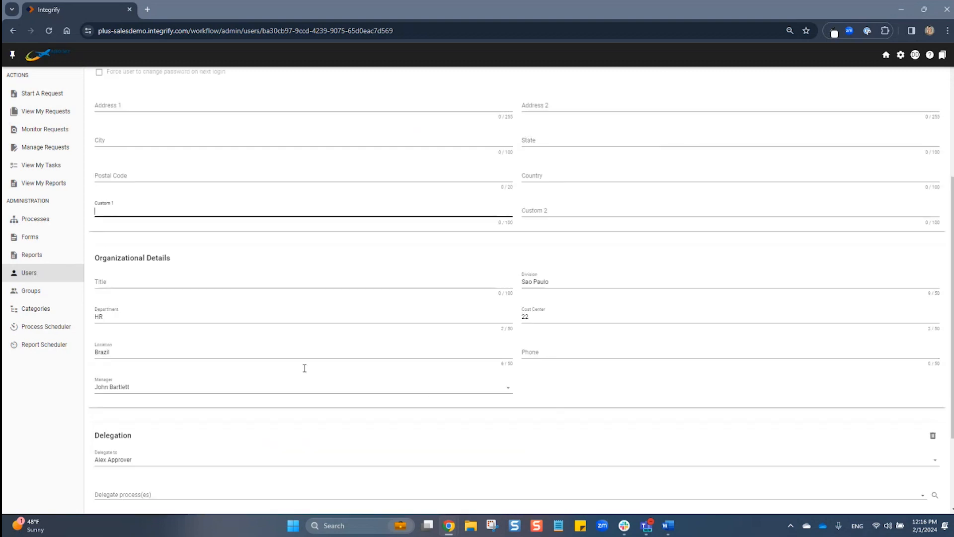
scroll(304, 366, "down", 3)
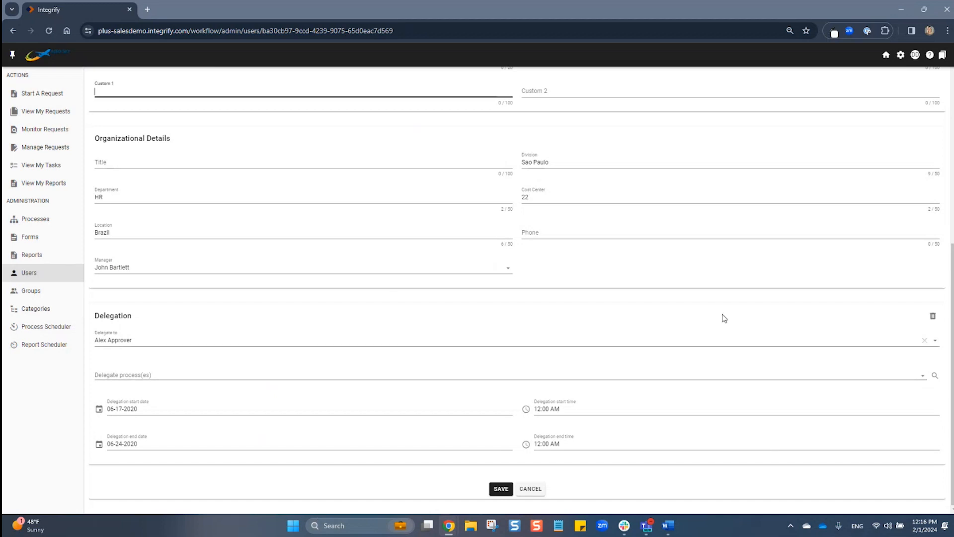
left_click(43, 276)
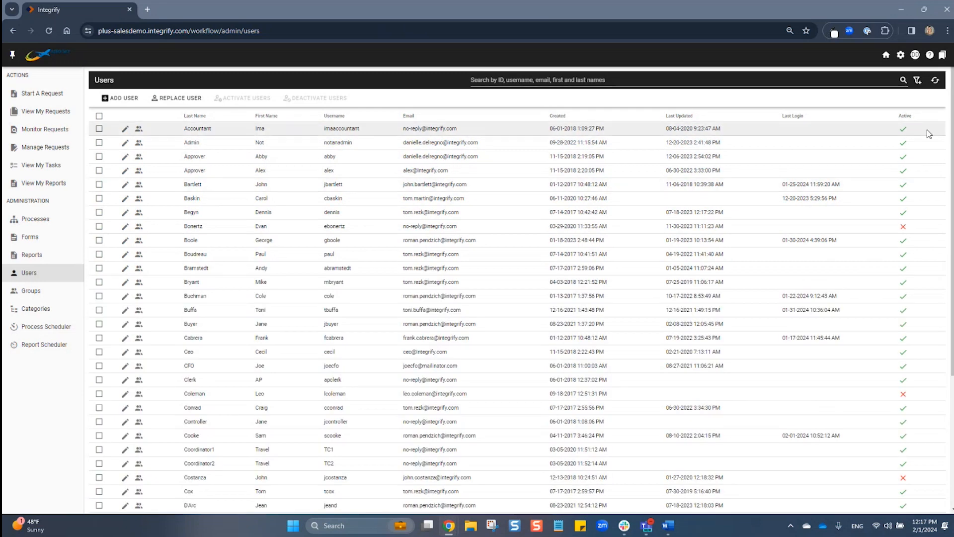
Step: Deactivate the first user in the list and activate the account again, going through the cycle twice
scroll(924, 109, "down", 1)
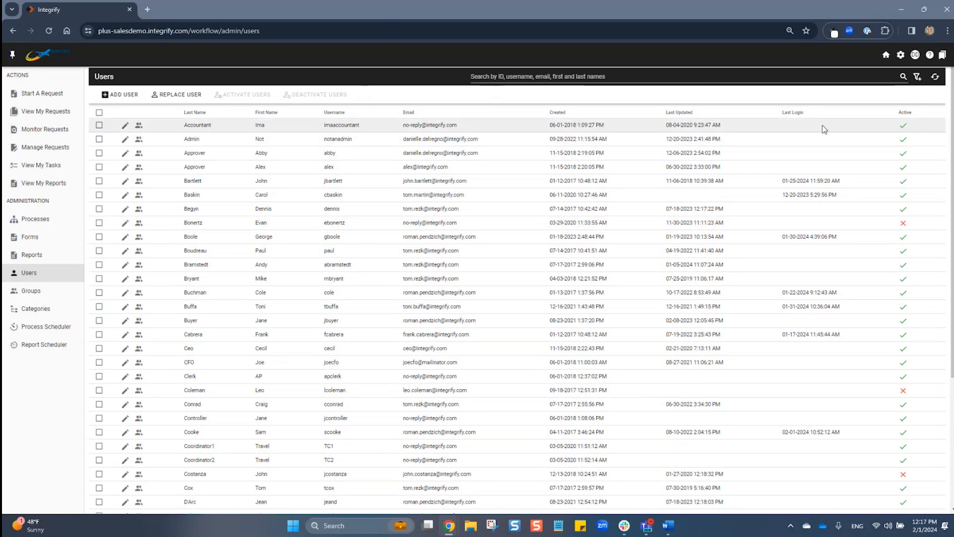
left_click(903, 128)
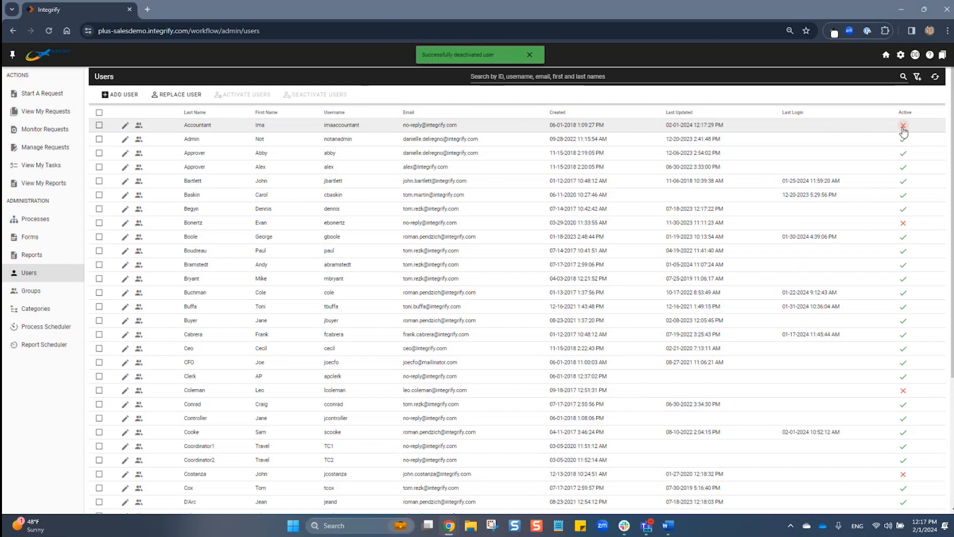
left_click(903, 128)
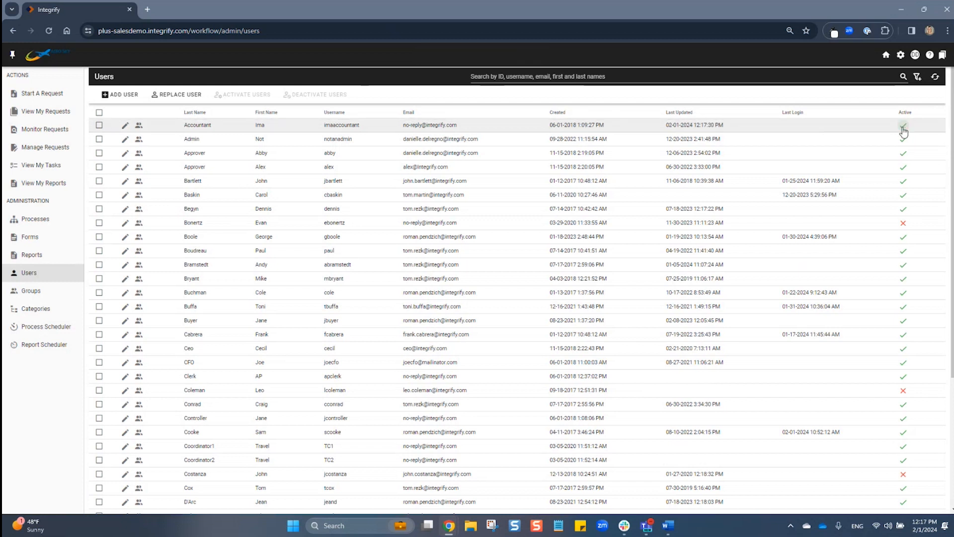
left_click(903, 128)
left_click(903, 128)
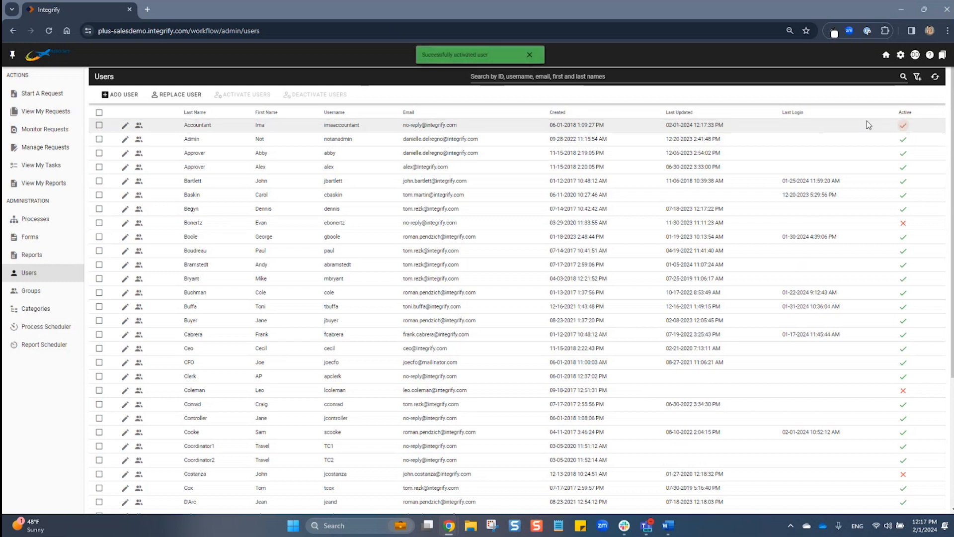
Step: Select the first six users in the list and request their bulk activation without confirming it
left_click(99, 125)
left_click(99, 138)
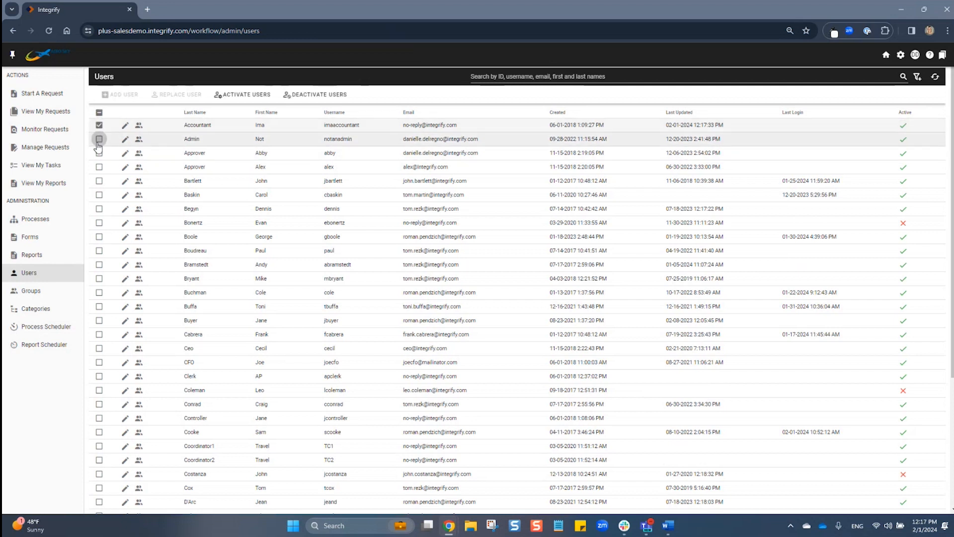
left_click(99, 153)
left_click(99, 166)
left_click(99, 180)
left_click(99, 194)
left_click(247, 94)
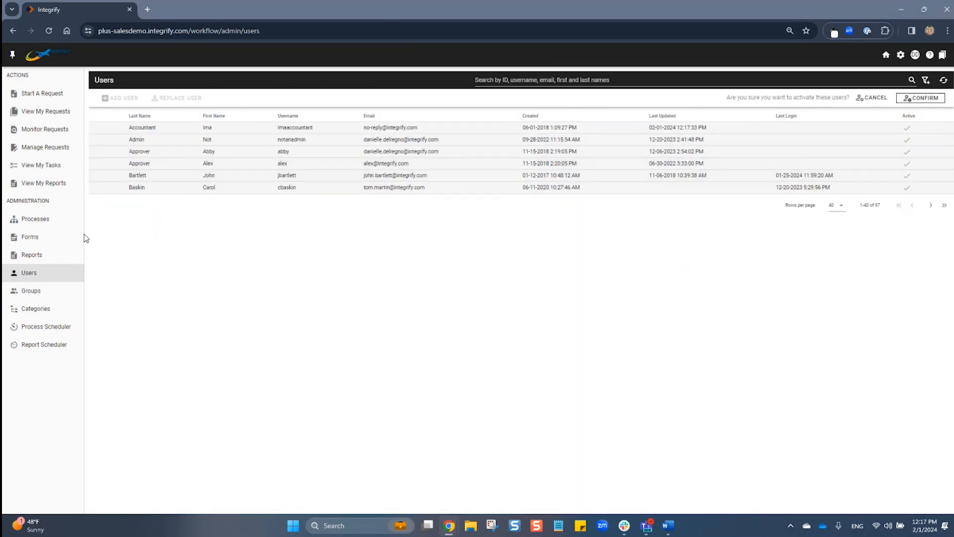
Step: Look at the groups list and the fields for adding a group, and cancel without creating one
left_click(46, 293)
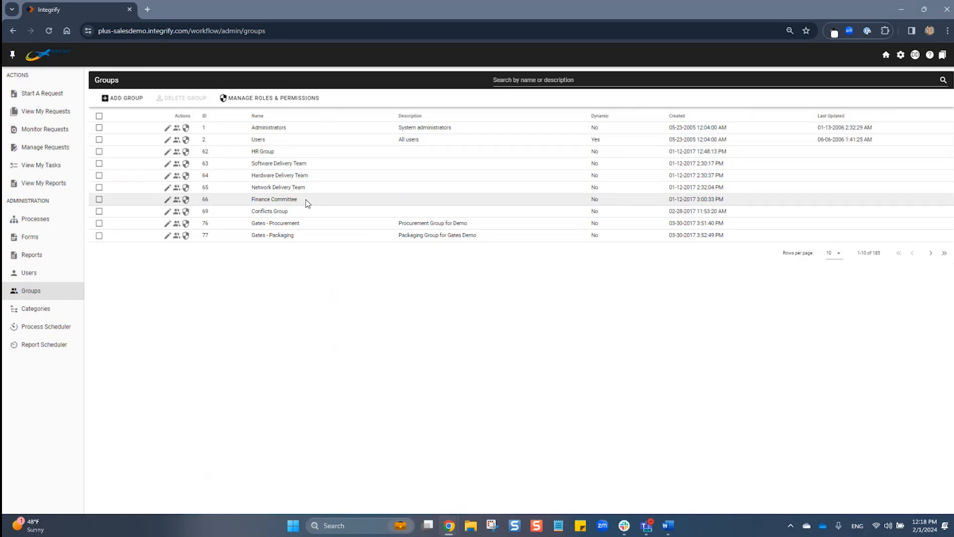
left_click(139, 103)
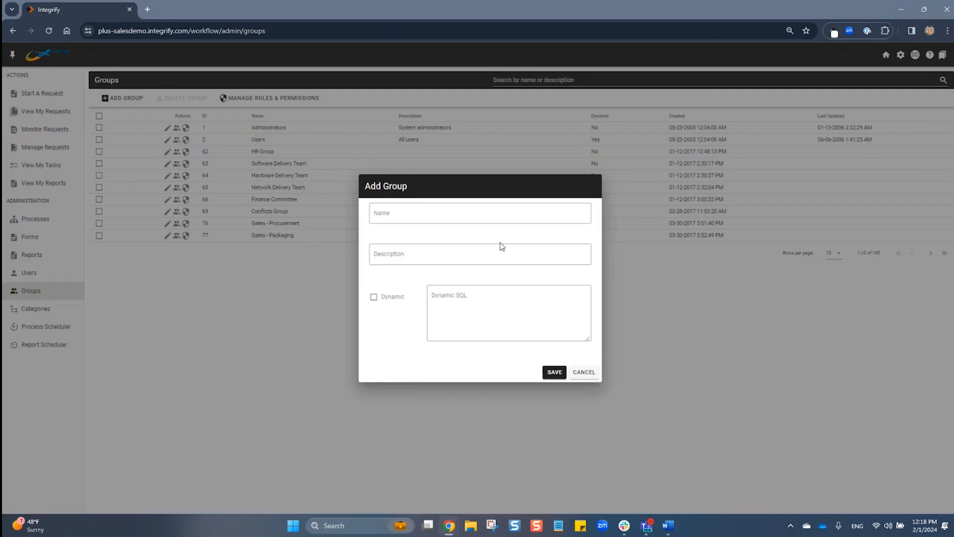
left_click(584, 373)
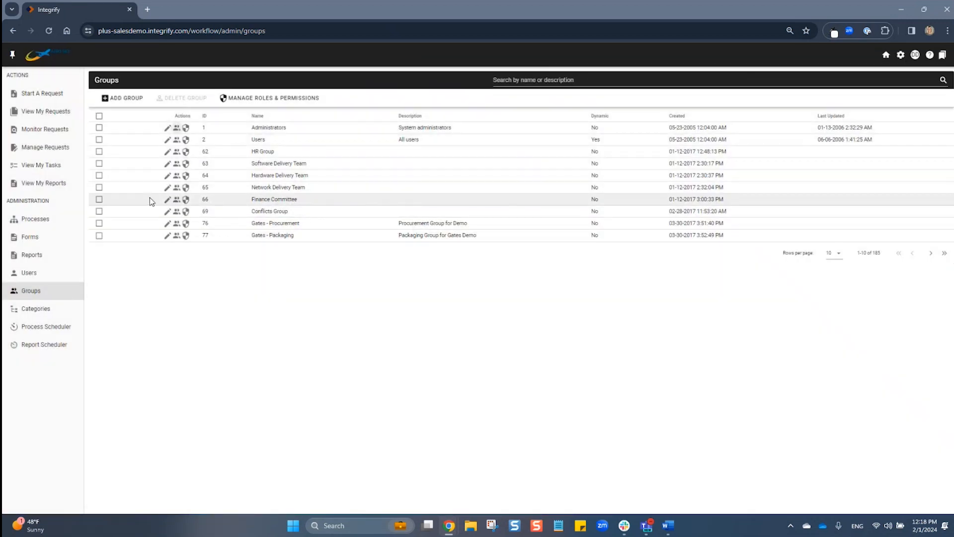
Step: Add an available approver user to the Finance Committee group's members, remove that user again, and close the member management
left_click(177, 200)
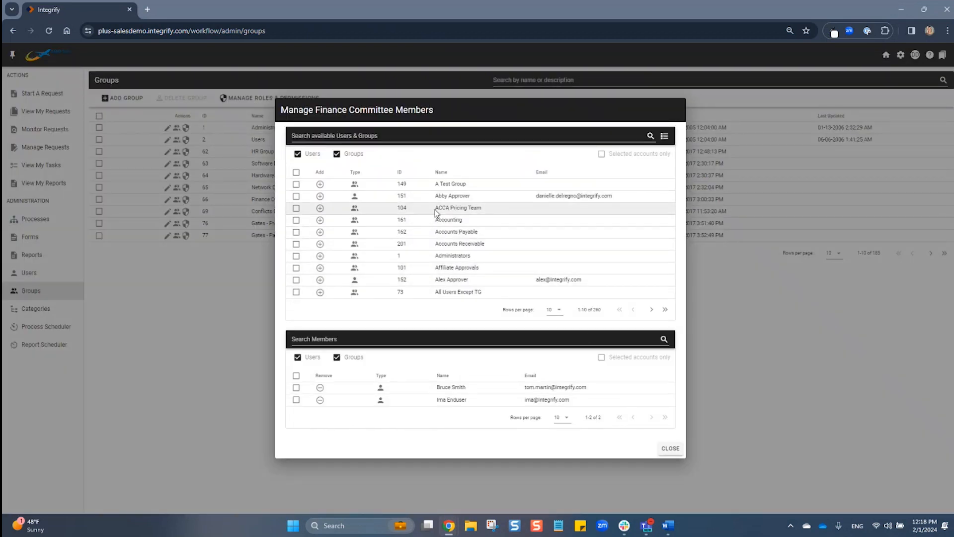
left_click(320, 280)
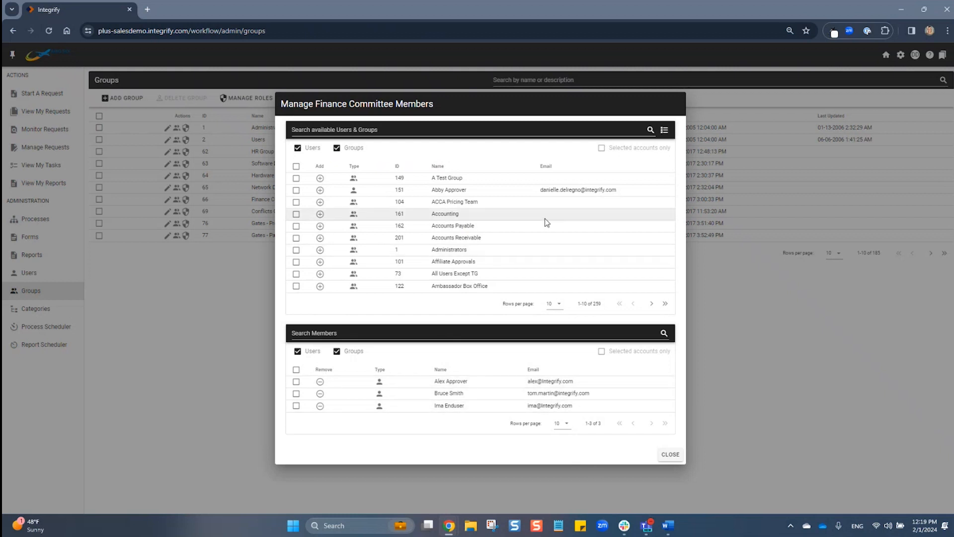
left_click(320, 383)
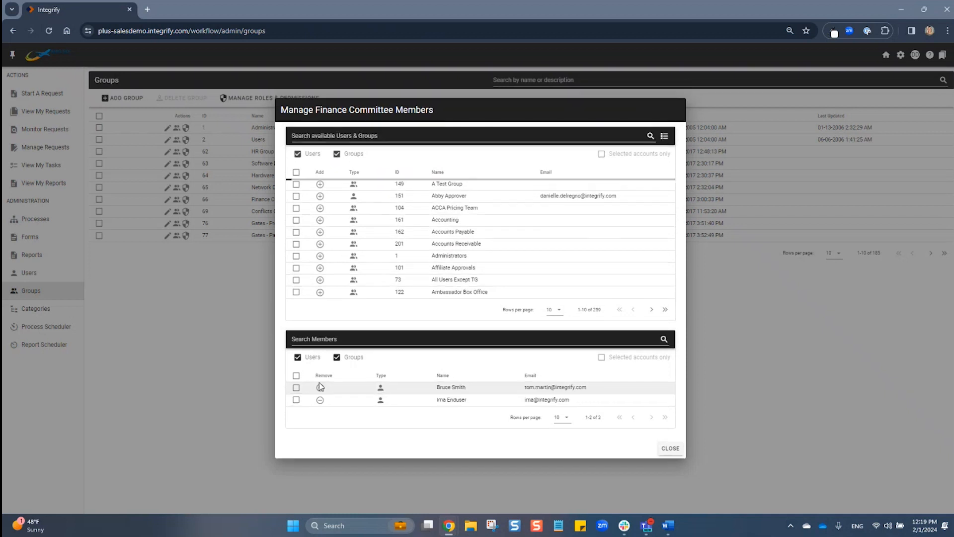
left_click(670, 448)
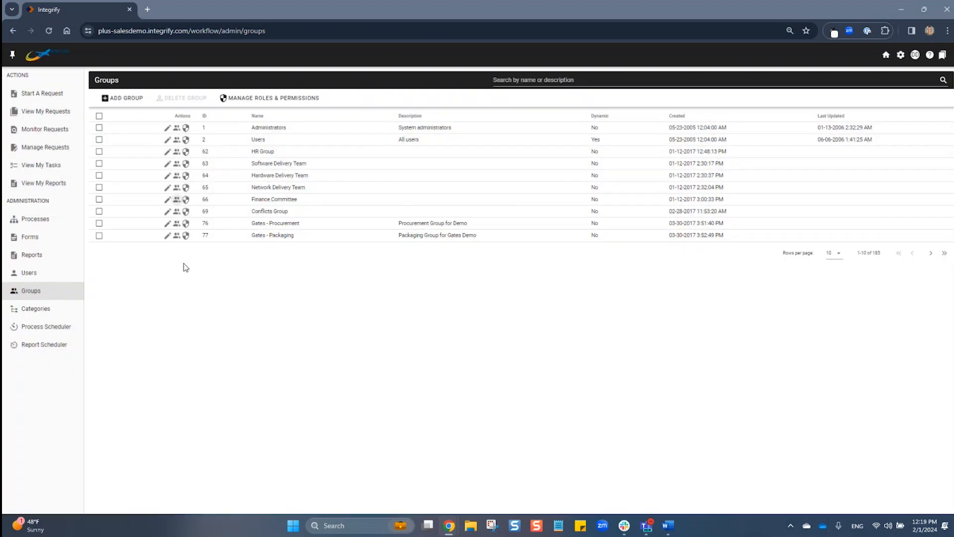
Step: Review the system-level group roles and their permissions, and return to the groups list
left_click(258, 103)
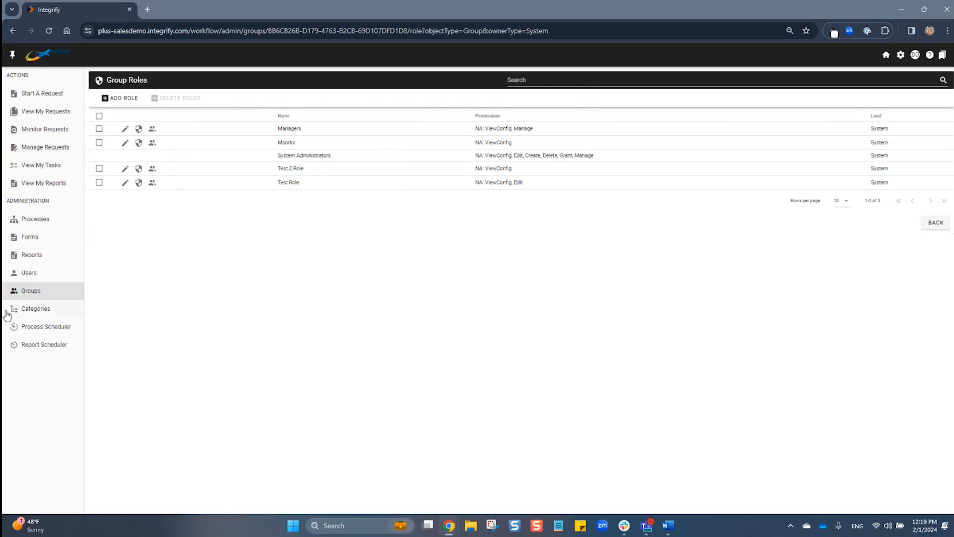
left_click(62, 293)
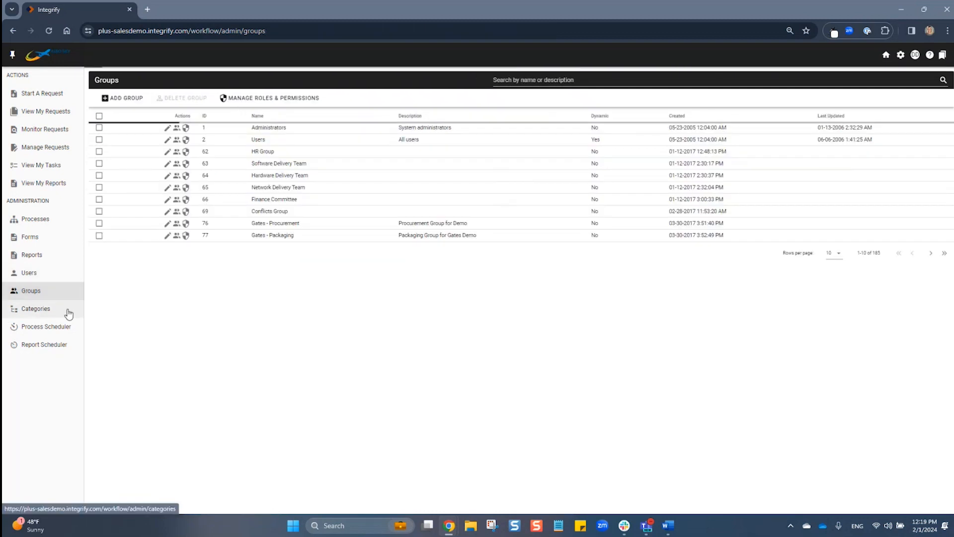
Step: Start a new process schedule with Recurring frequency and Scheduled status, leaving the name, process and Run As fields empty
left_click(41, 337)
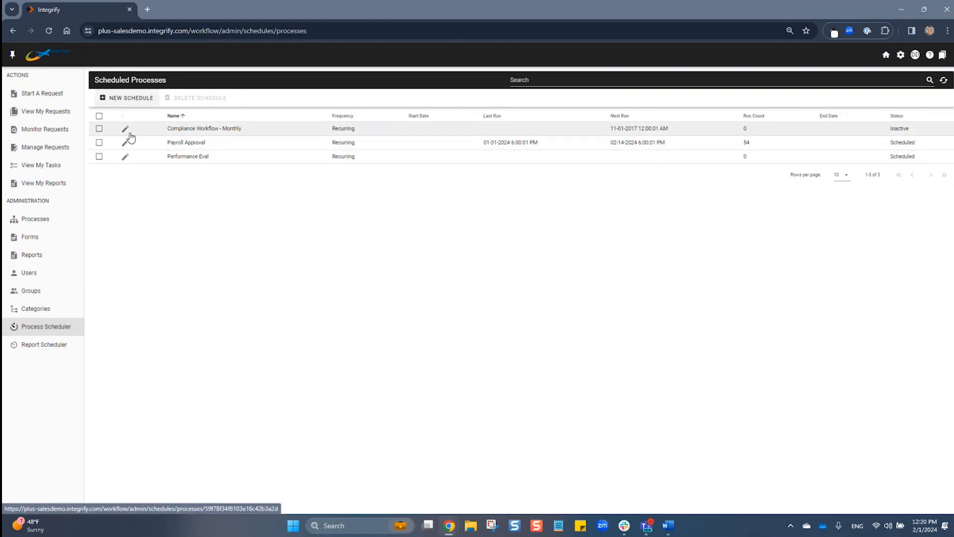
left_click(113, 99)
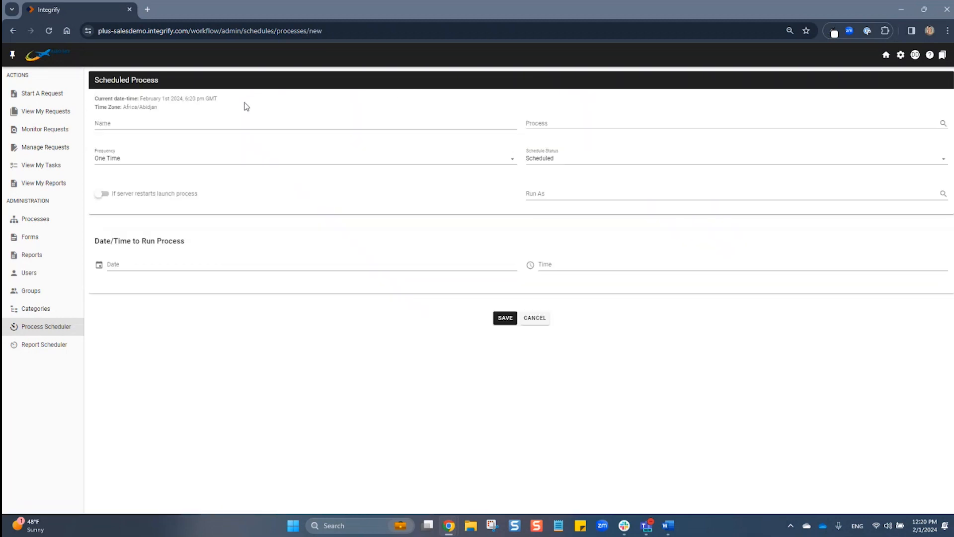
left_click(183, 124)
left_click(560, 125)
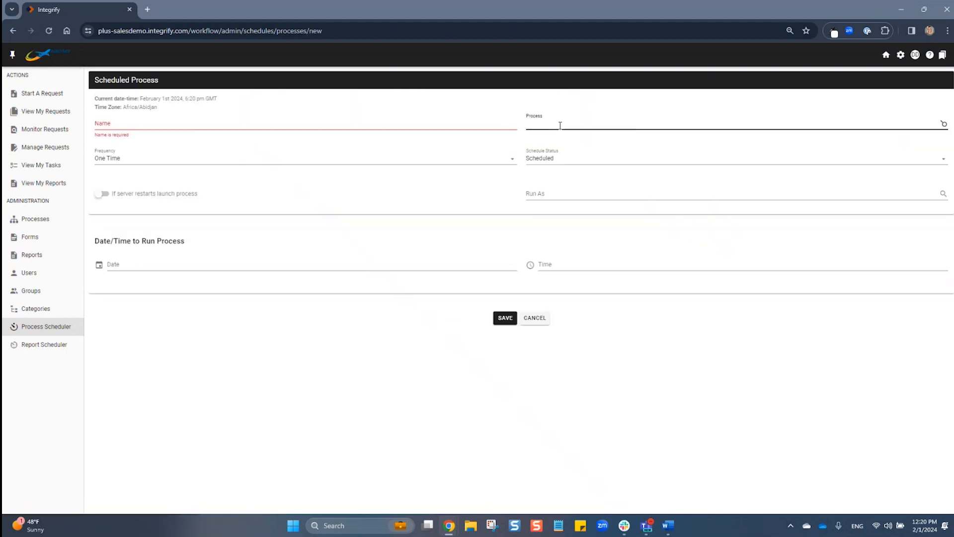
left_click(393, 160)
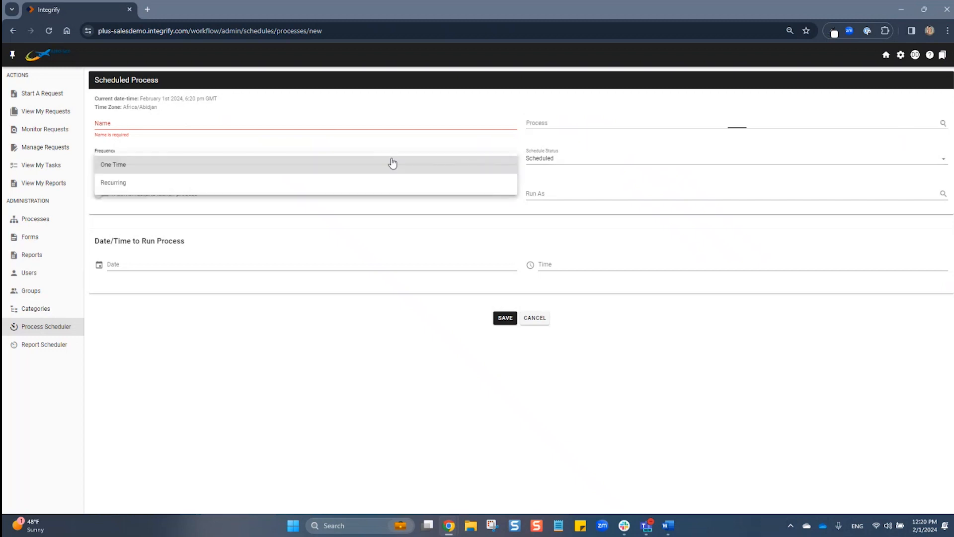
left_click(387, 183)
left_click(535, 160)
left_click(490, 176)
left_click(555, 160)
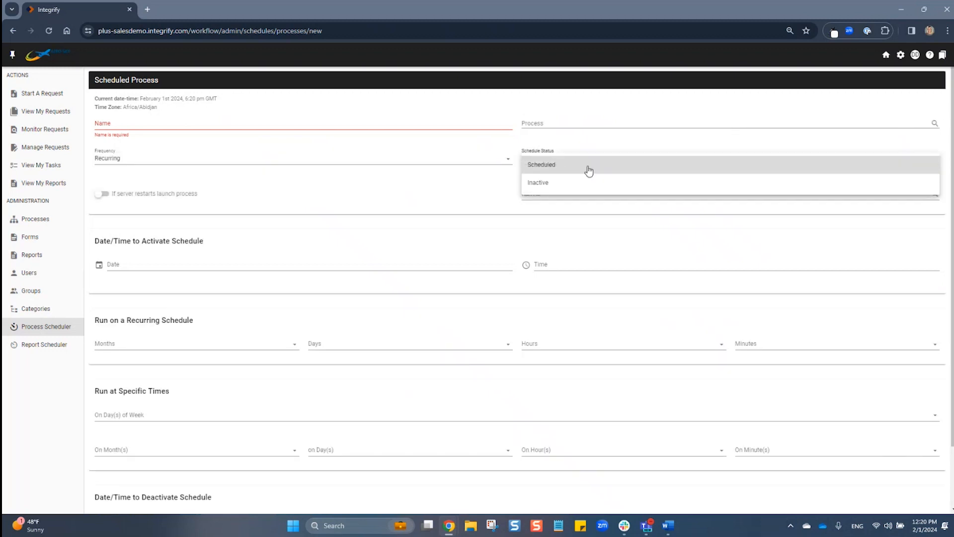
left_click(589, 170)
left_click(589, 192)
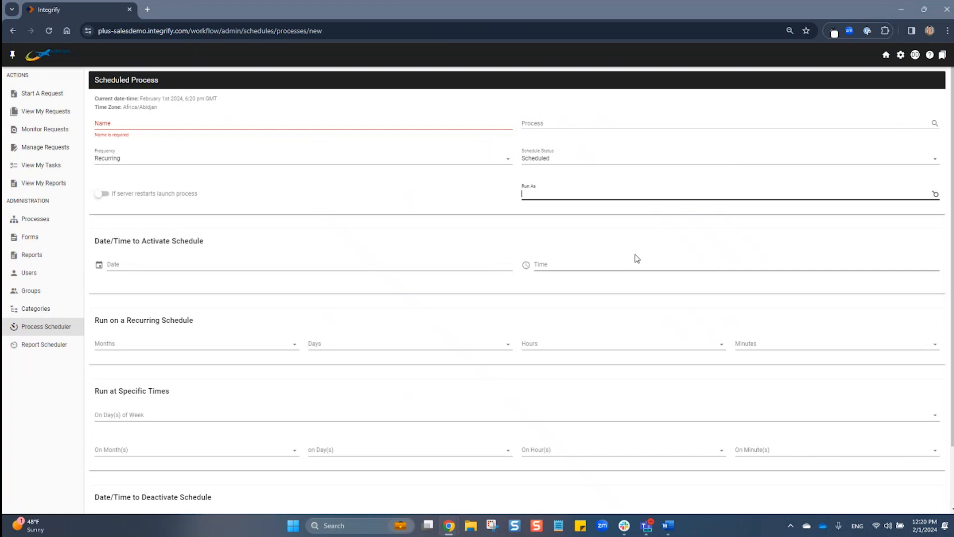
Step: Examine the process schedule's recurring, specific-time and deactivation settings, and its current date-time and time zone information
scroll(521, 284, "down", 1)
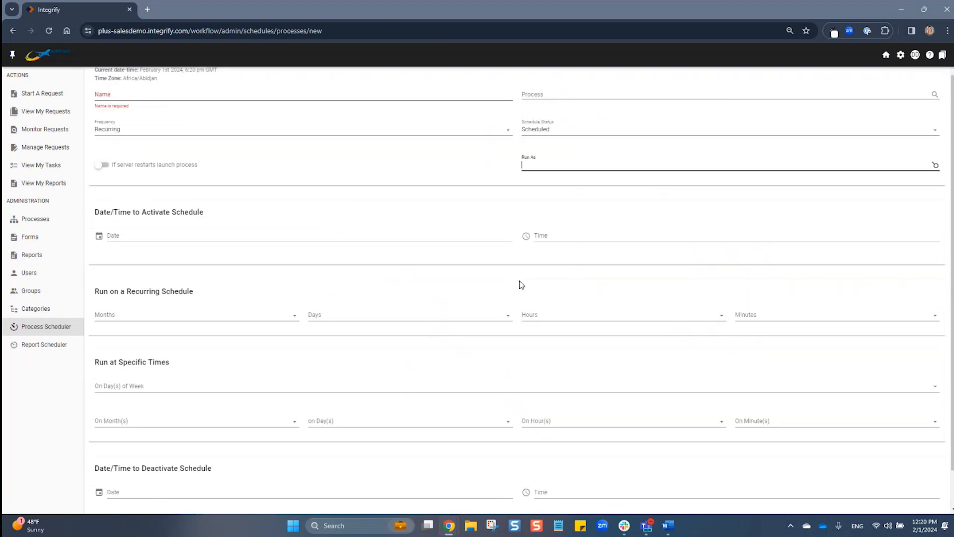
scroll(521, 284, "down", 1)
left_click_drag(162, 251, 237, 253)
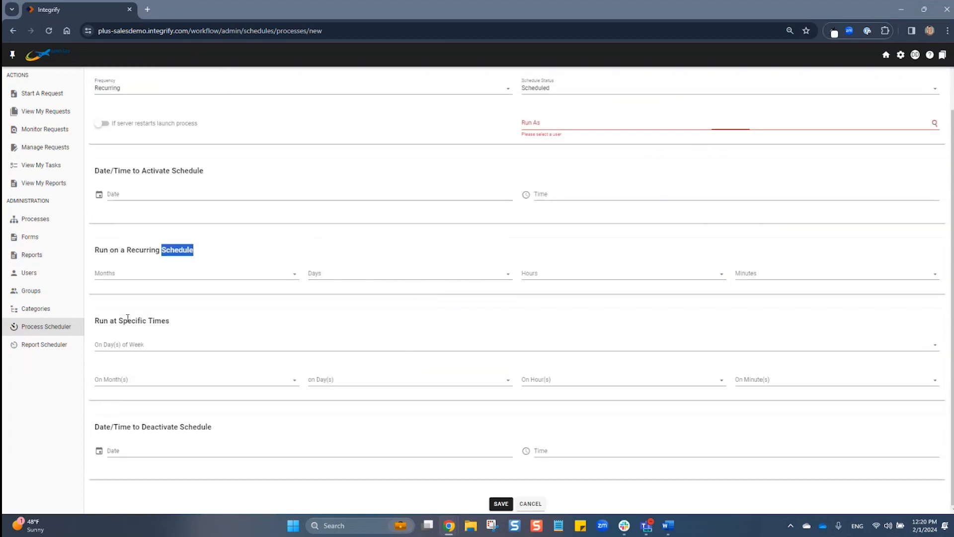
left_click_drag(103, 321, 249, 329)
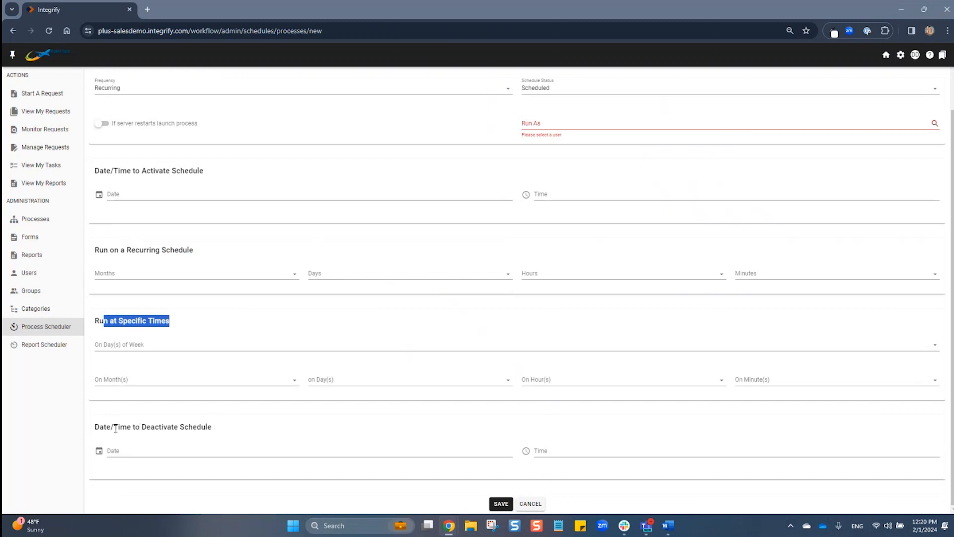
left_click_drag(113, 427, 268, 432)
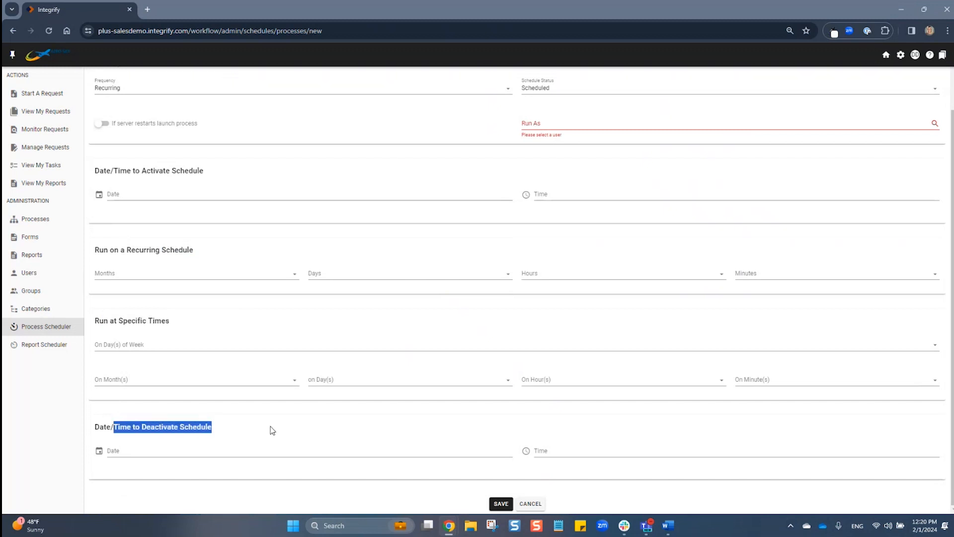
scroll(426, 429, "up", 3)
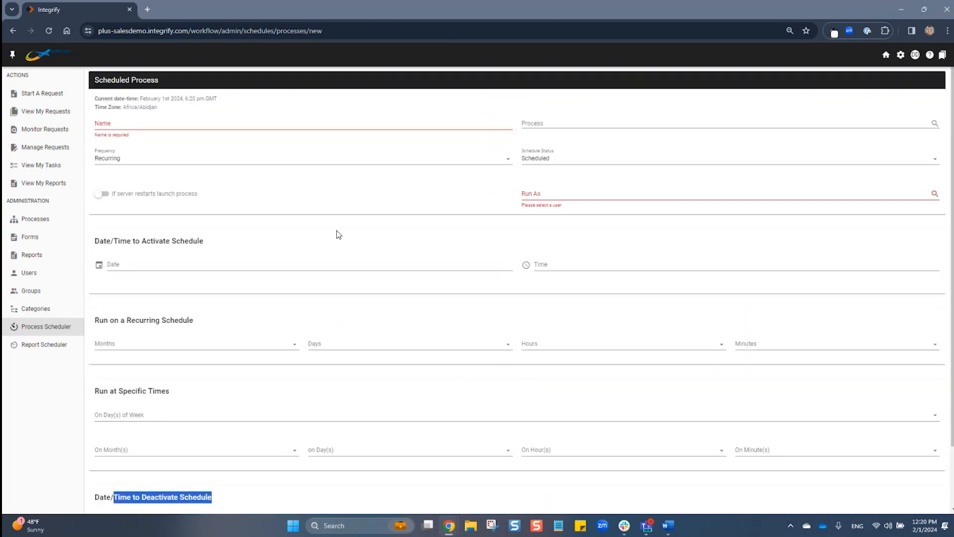
left_click_drag(206, 98, 225, 111)
left_click(240, 103)
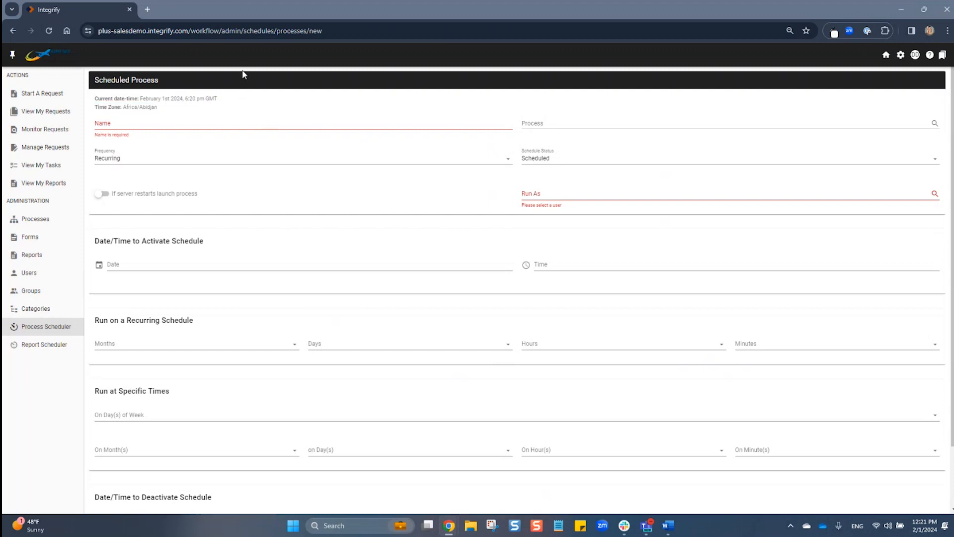
left_click_drag(200, 99, 209, 106)
Step: Leave the process schedule unsaved and open a blank schedule in the Report Scheduler
left_click(66, 348)
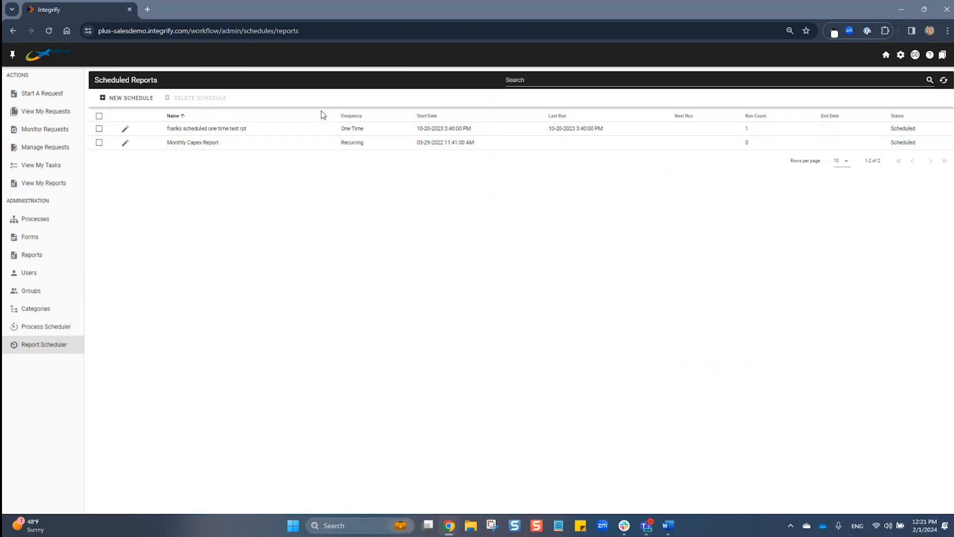
left_click(141, 101)
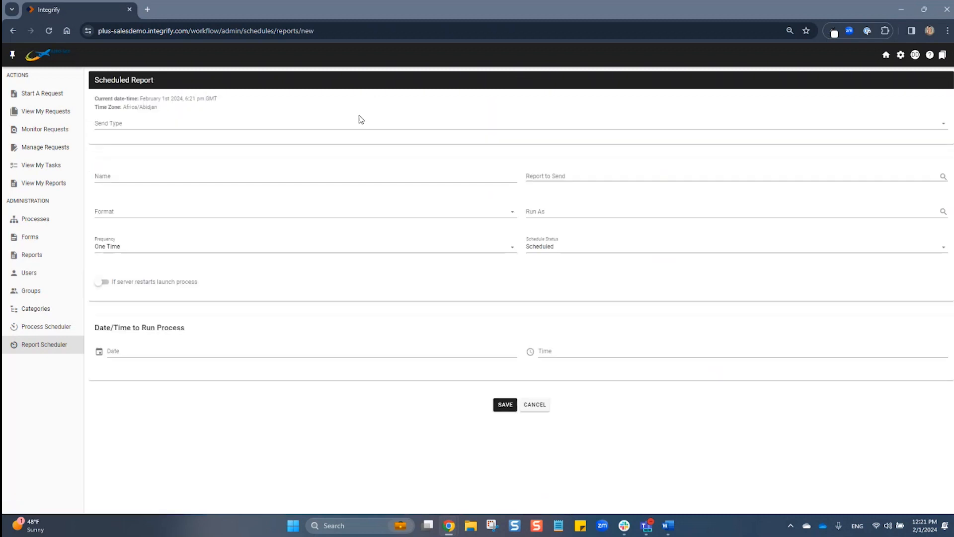